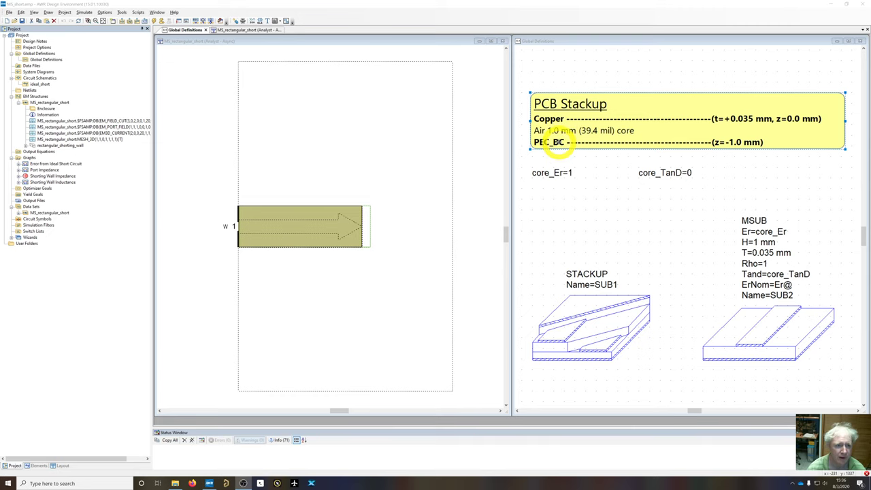
Check the global core_Er and core_TanD definitions, then examine the dielectric layers and boundaries of the SUB1 STACKUP element.
{"action": "left_click", "coordinate": [562, 204]}
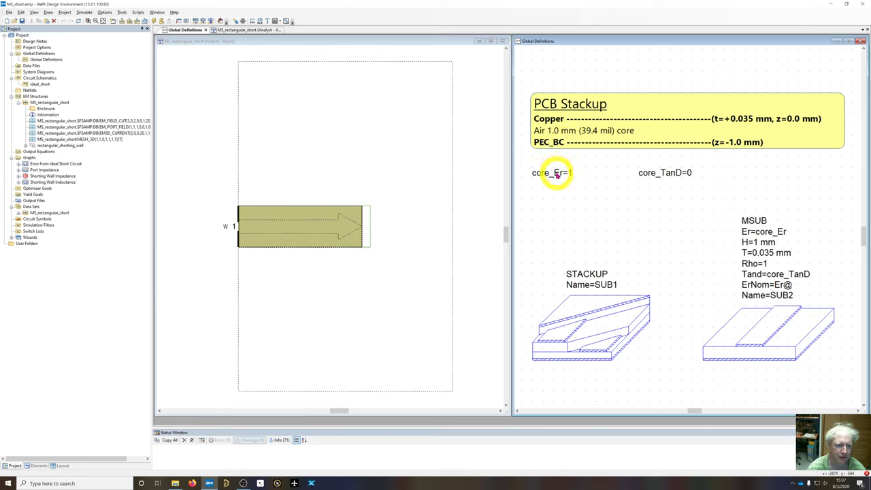
{"action": "left_click", "coordinate": [664, 173]}
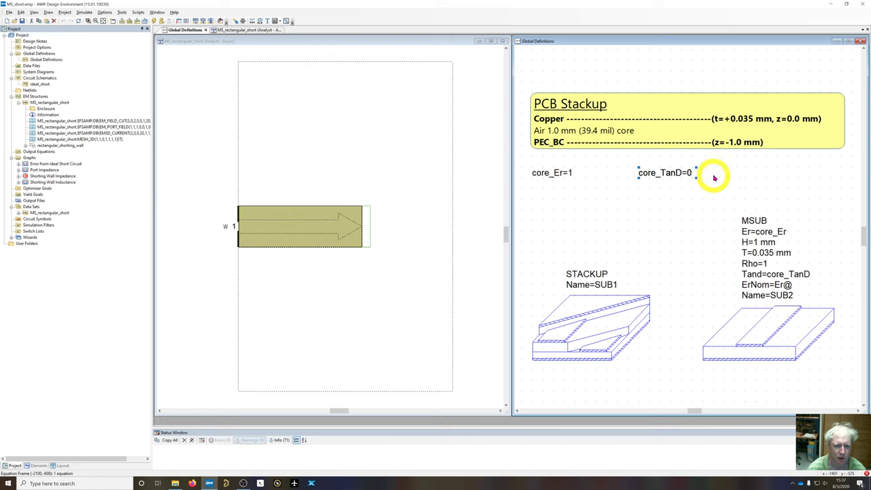
{"action": "double_click", "coordinate": [609, 331]}
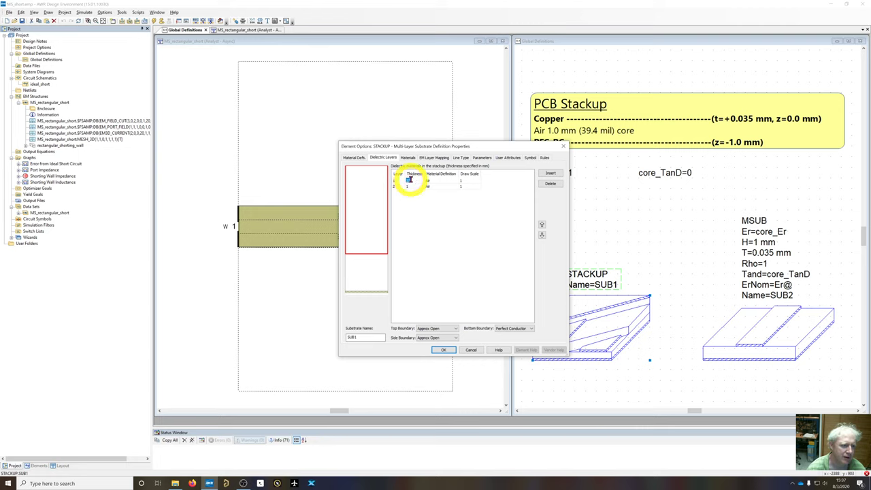
{"action": "type", "text": "10"}
{"action": "left_click", "coordinate": [408, 185]}
{"action": "mouse_move", "coordinate": [365, 272]}
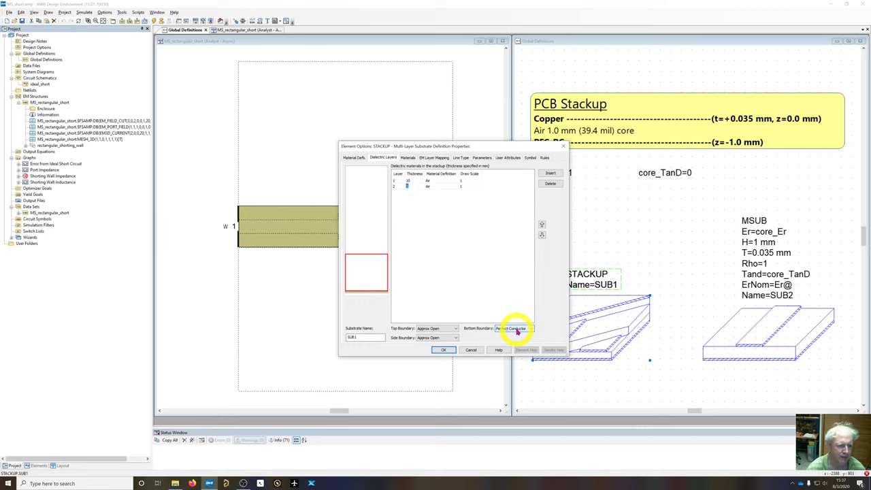
Review SUB1's material definitions and the EM layer mapping of Copper and Via, then close the properties and select the MSUB substrate.
{"action": "left_click", "coordinate": [407, 157]}
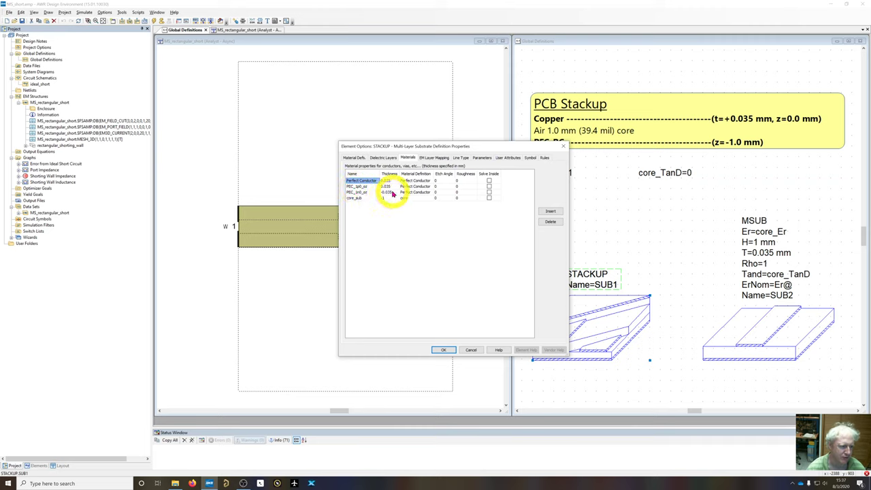
{"action": "left_click", "coordinate": [433, 158]}
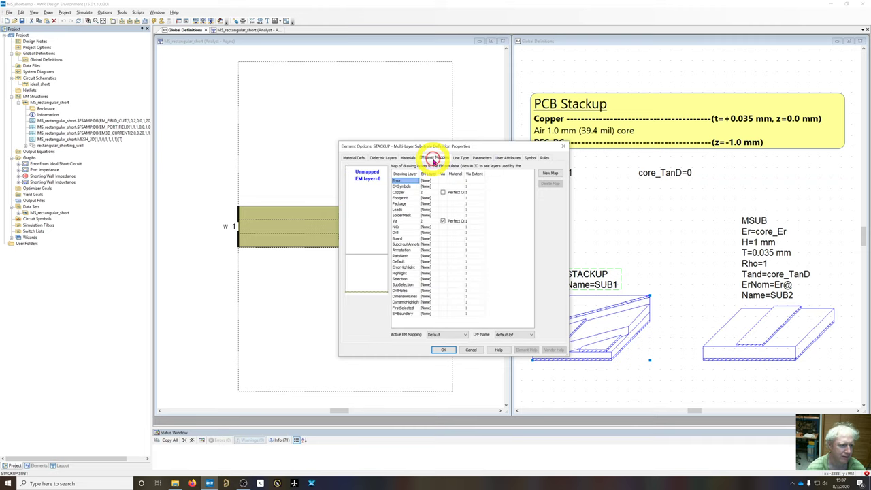
{"action": "left_click", "coordinate": [399, 192]}
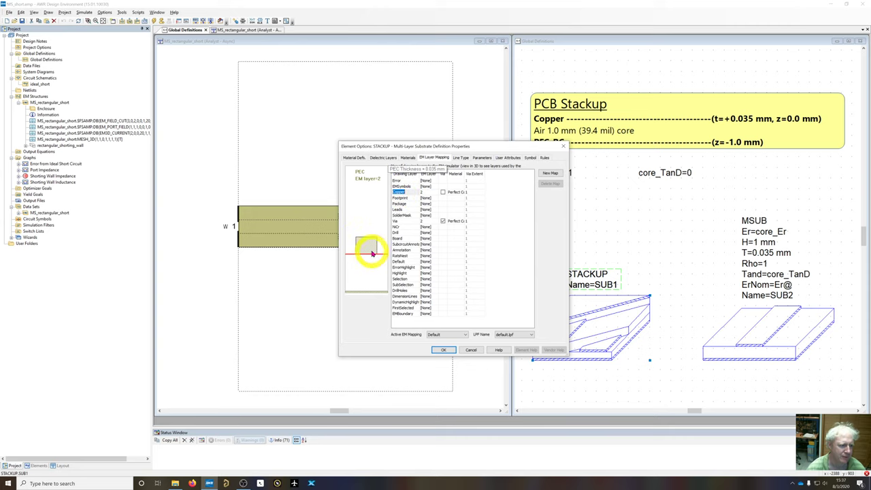
{"action": "left_click", "coordinate": [402, 221]}
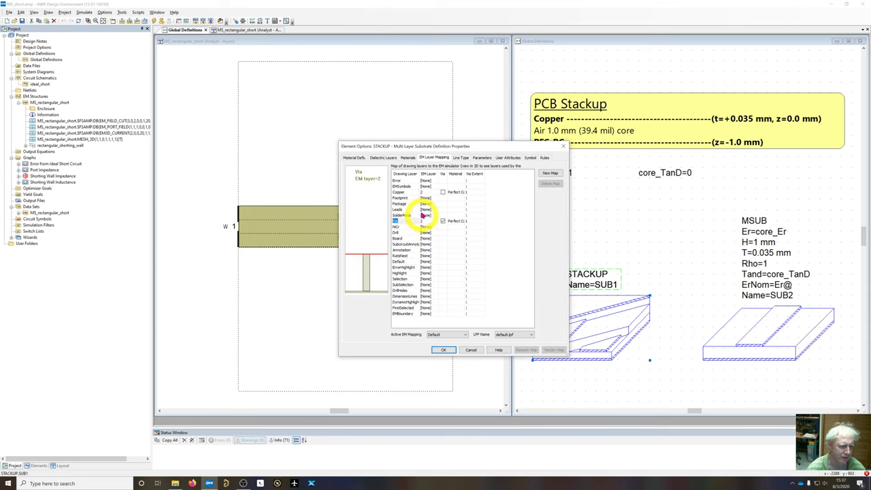
{"action": "left_click", "coordinate": [441, 349]}
{"action": "left_click", "coordinate": [793, 331]}
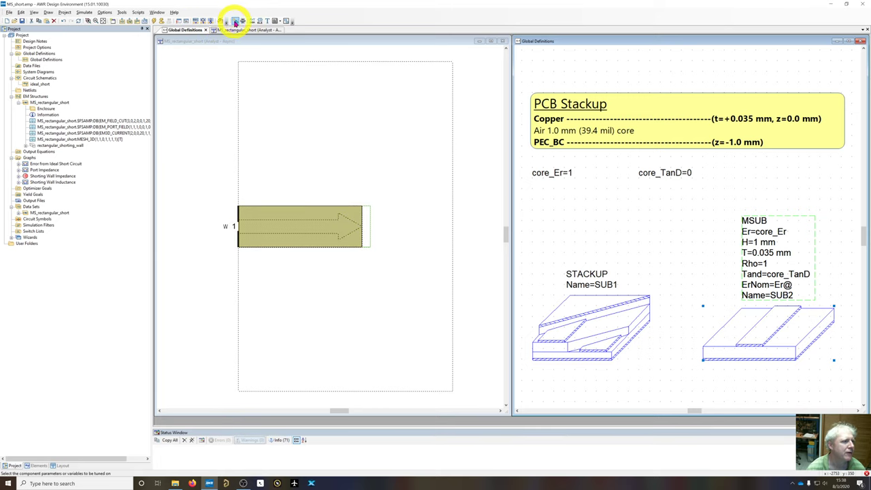
Open the schematic view of the MS_rectangular_short EM structure and examine its MLIN line and the available element library.
{"action": "left_click", "coordinate": [210, 30]}
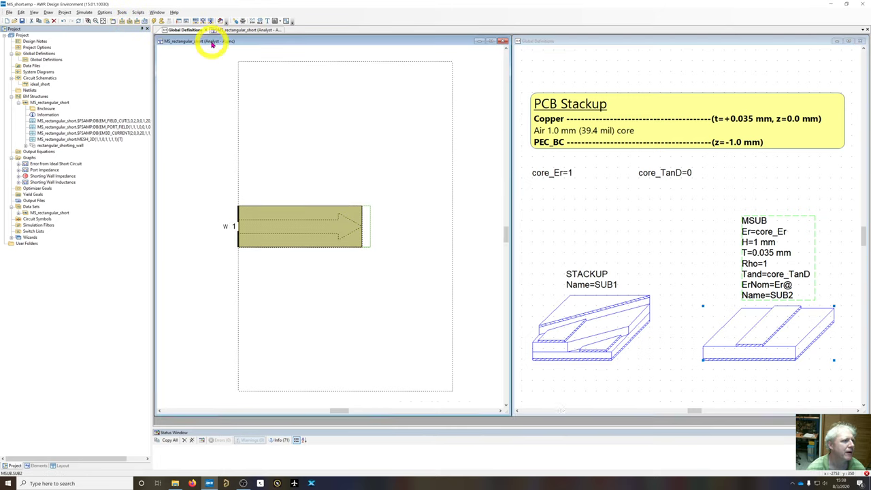
{"action": "left_click", "coordinate": [234, 21]}
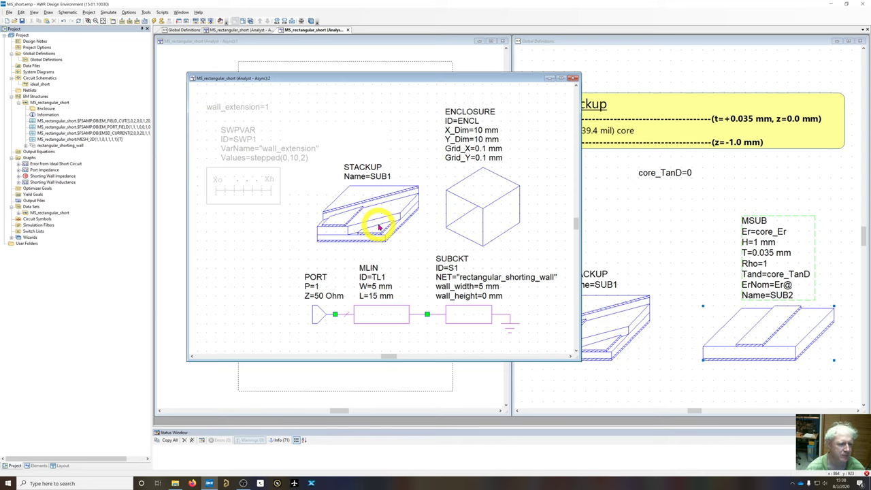
{"action": "left_click", "coordinate": [374, 314]}
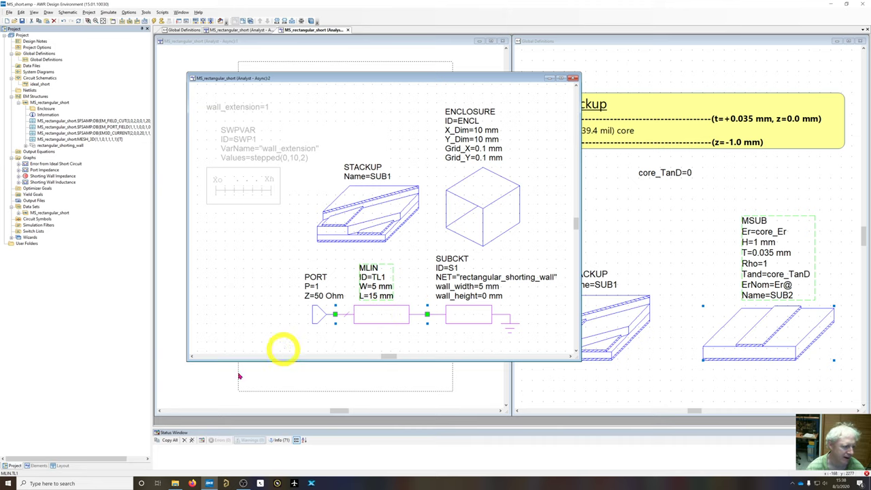
{"action": "left_click", "coordinate": [39, 467]}
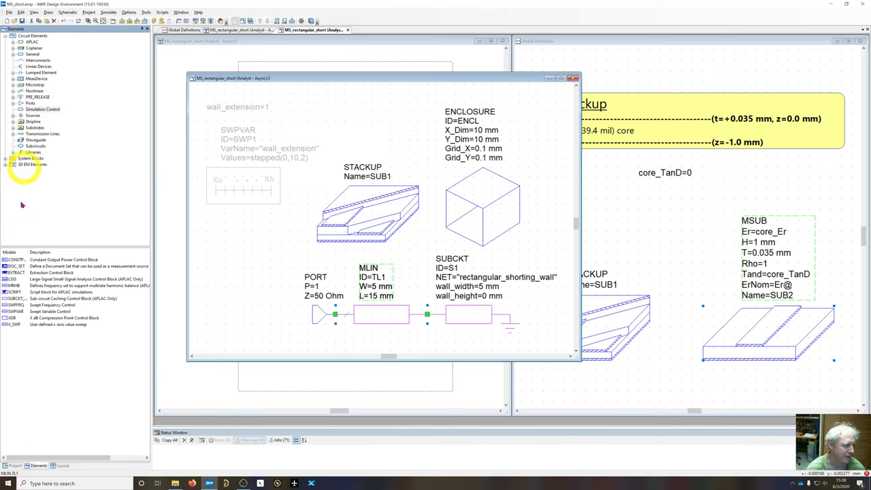
{"action": "left_click", "coordinate": [15, 465]}
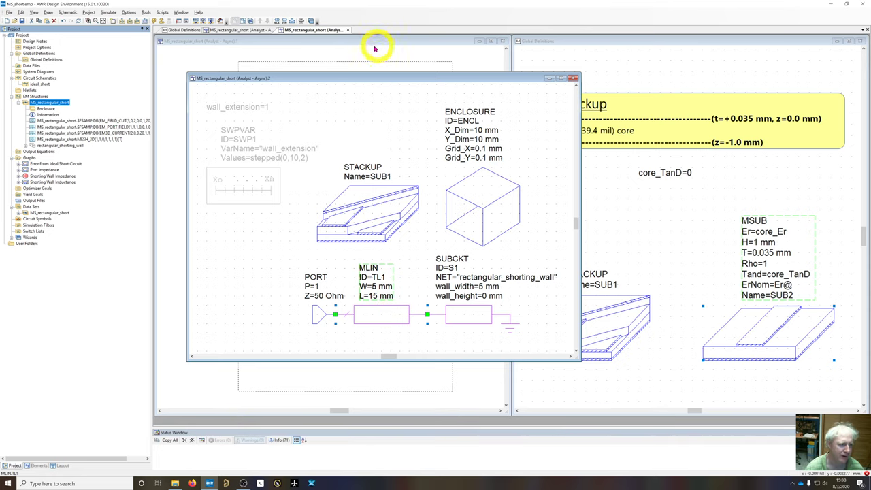
Move the schematic window clear of the layout to compare the MLIN line in both views, then close the schematic.
{"action": "left_click_drag", "start_coordinate": [336, 75], "coordinate": [654, 78]}
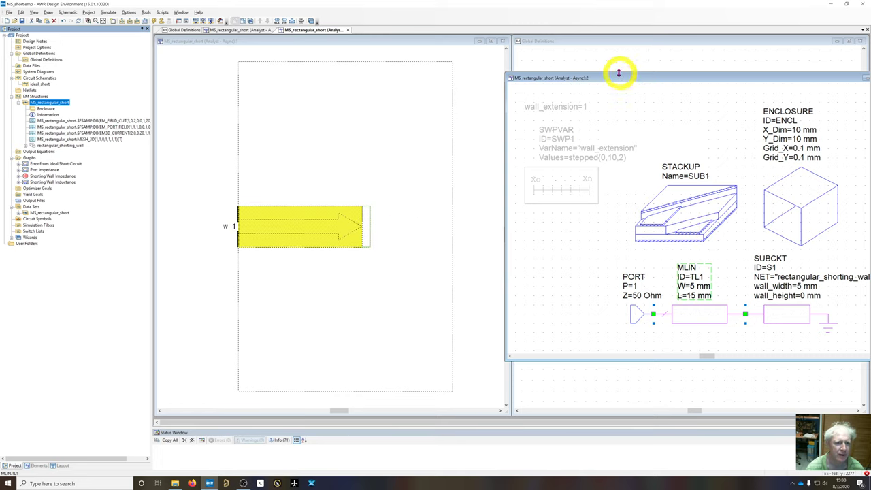
{"action": "left_click_drag", "start_coordinate": [618, 72], "coordinate": [459, 70]}
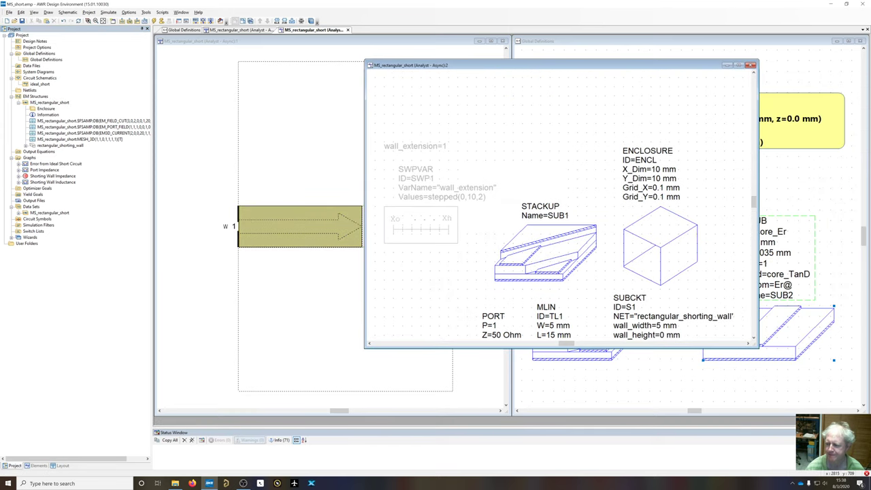
{"action": "left_click", "coordinate": [751, 64]}
Open the rectangular_shorting_wall subcircuit in the 3D Editor and inspect the wall solid and its port face from several angles.
{"action": "left_click", "coordinate": [48, 102]}
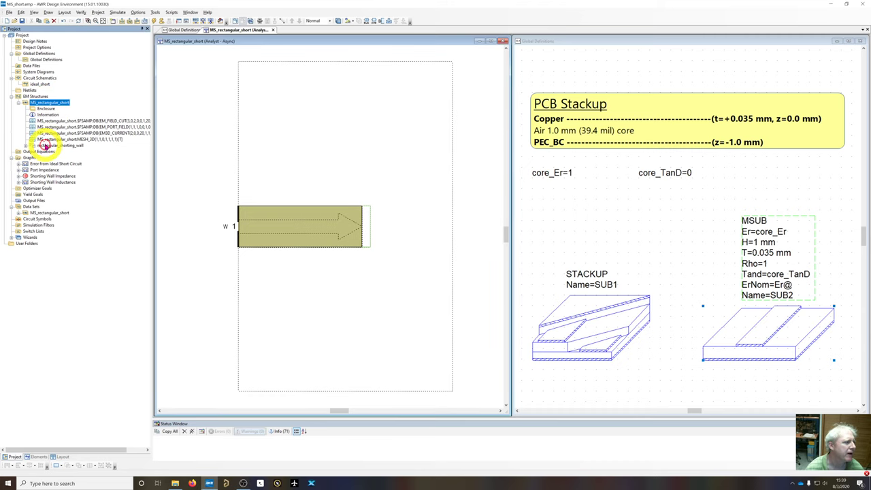
{"action": "right_click", "coordinate": [55, 145]}
{"action": "left_click", "coordinate": [94, 162]}
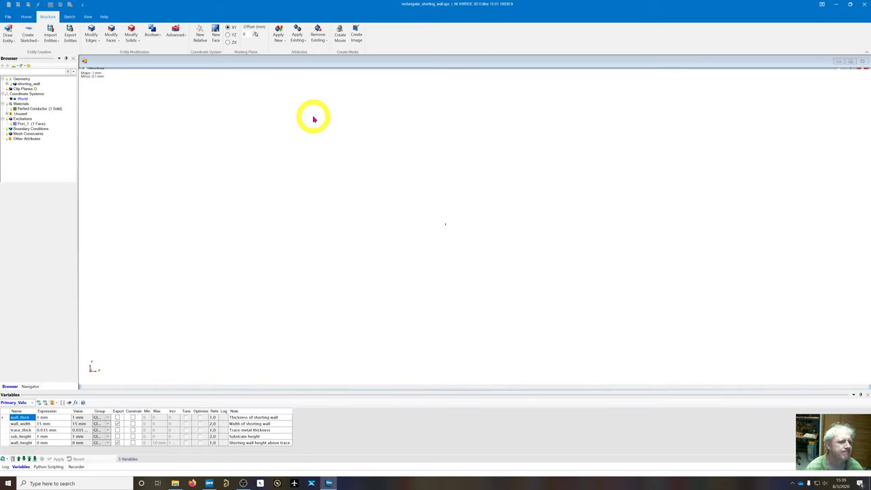
{"action": "left_click_drag", "start_coordinate": [350, 210], "coordinate": [385, 274]}
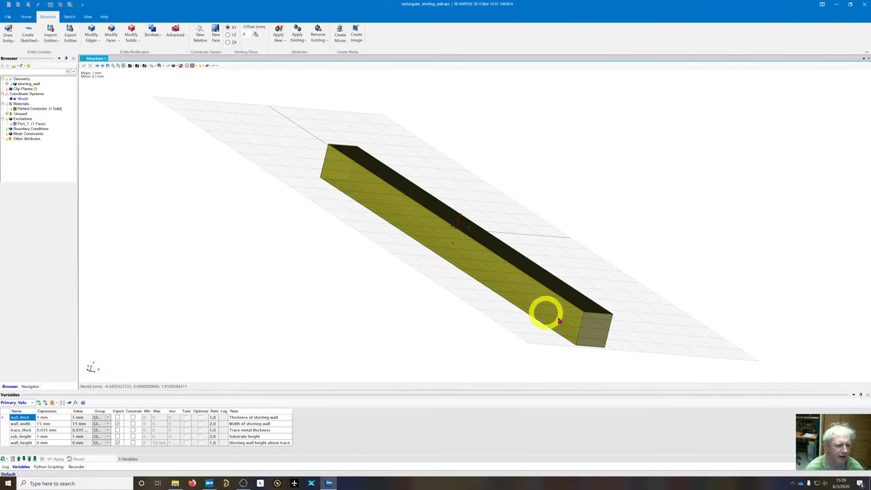
{"action": "left_click", "coordinate": [599, 313]}
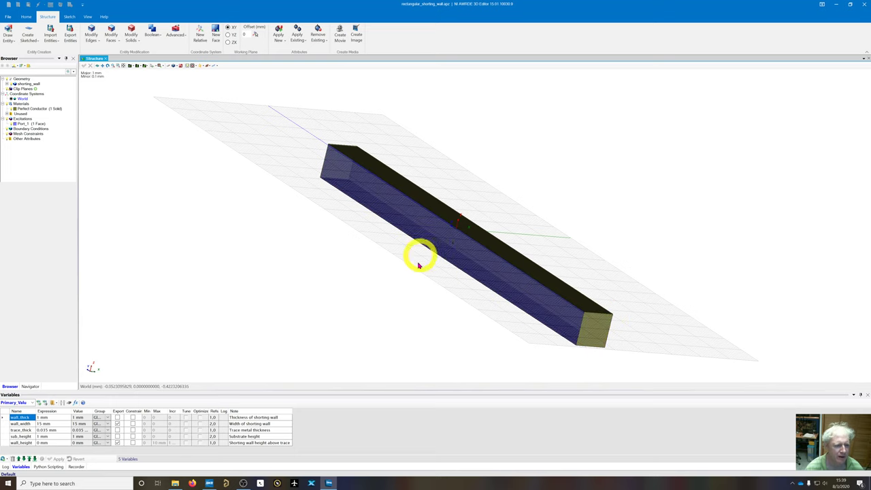
{"action": "left_click_drag", "start_coordinate": [419, 266], "coordinate": [408, 292]}
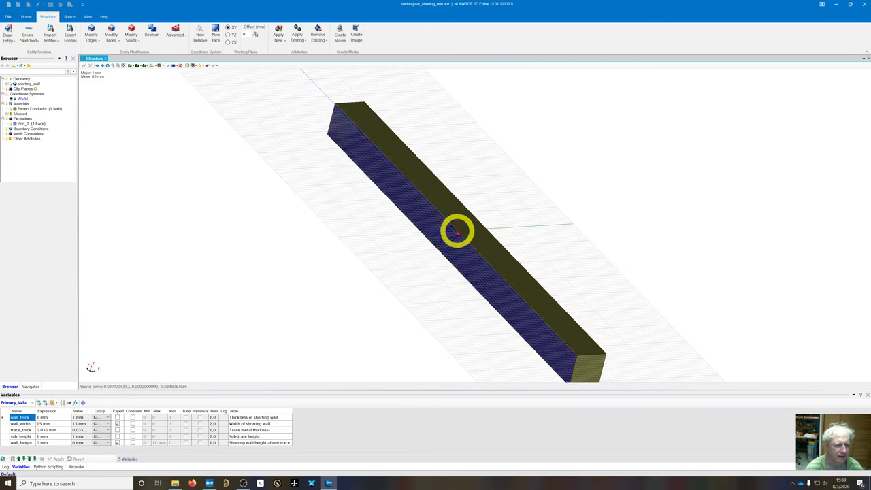
{"action": "left_click_drag", "start_coordinate": [383, 292], "coordinate": [606, 286]}
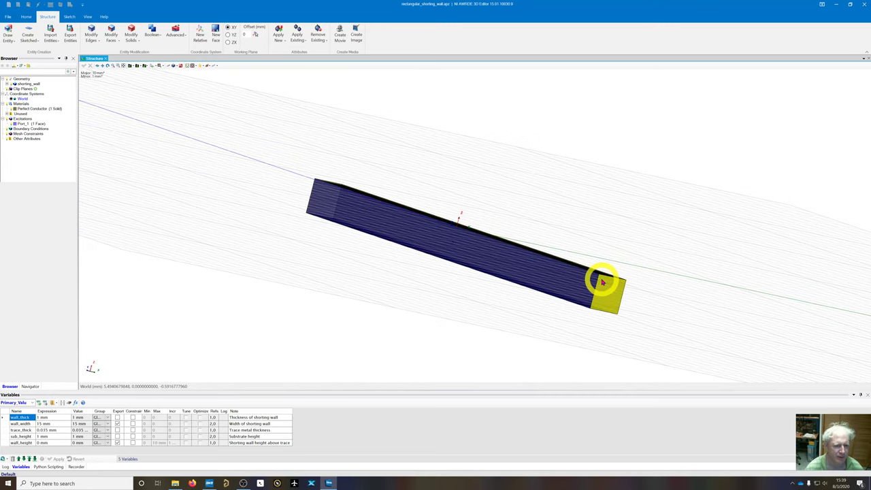
{"action": "left_click_drag", "start_coordinate": [476, 302], "coordinate": [401, 159]}
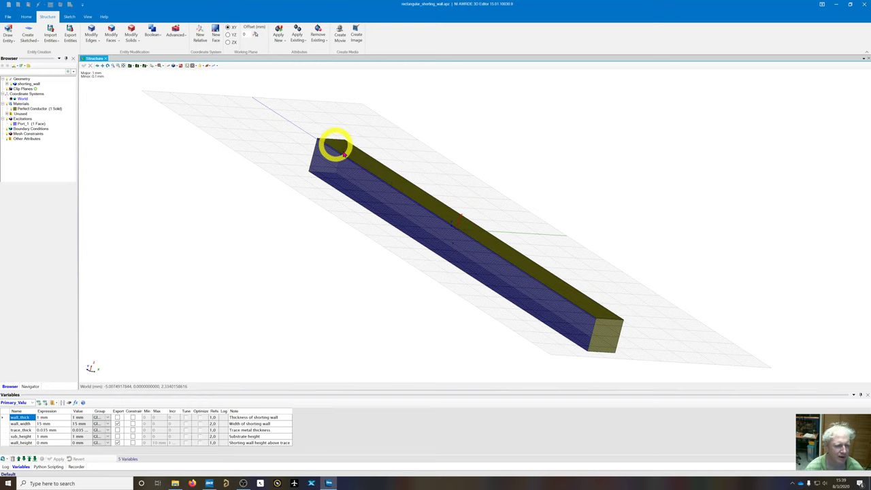
Set the wall_height variable to 1 mm and apply the change to the shorting wall model.
{"action": "double_click", "coordinate": [44, 437]}
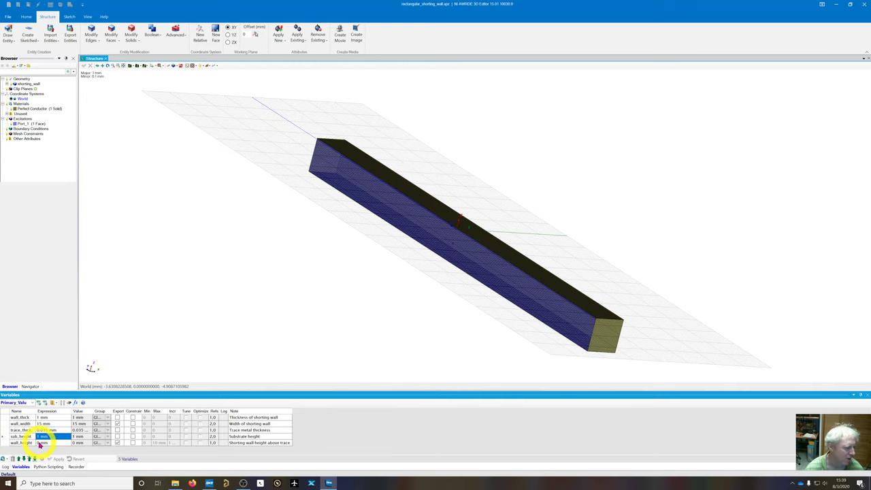
{"action": "left_click", "coordinate": [40, 443]}
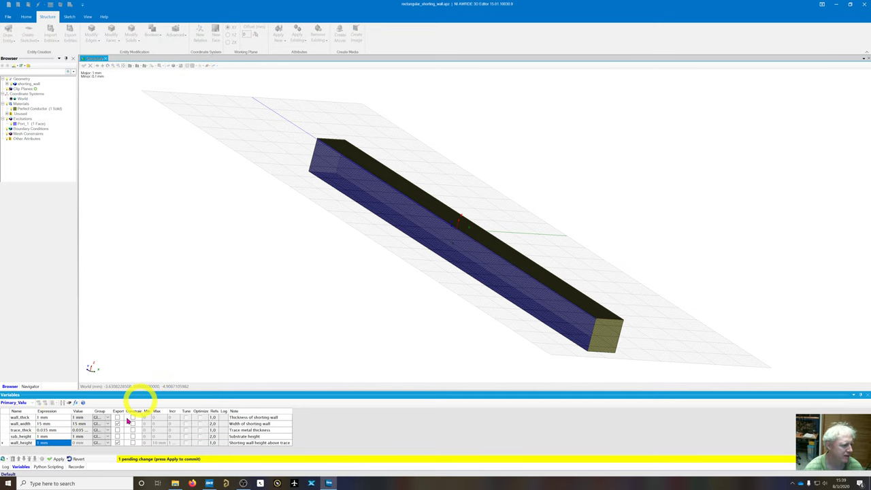
{"action": "left_click", "coordinate": [56, 459]}
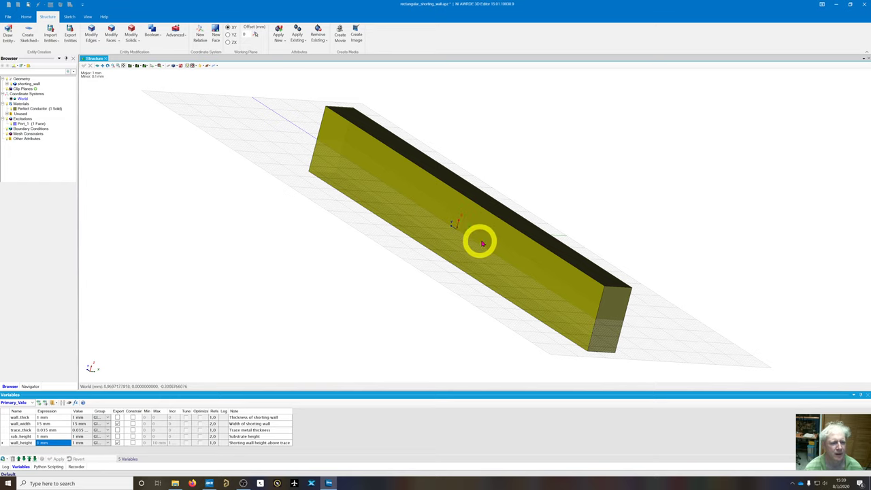
Inspect the port face of the shorting wall in 3D, then close the 3D Editor without exporting the model changes.
{"action": "left_click", "coordinate": [599, 313]}
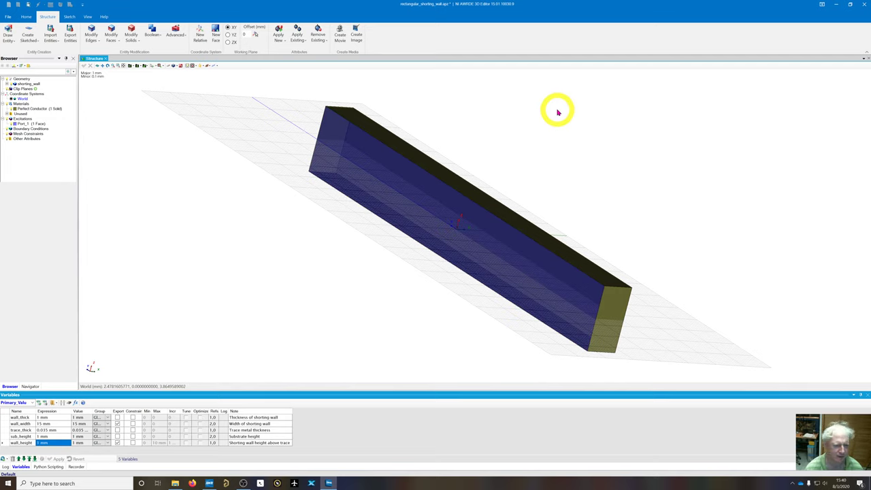
{"action": "left_click_drag", "start_coordinate": [521, 126], "coordinate": [307, 145]}
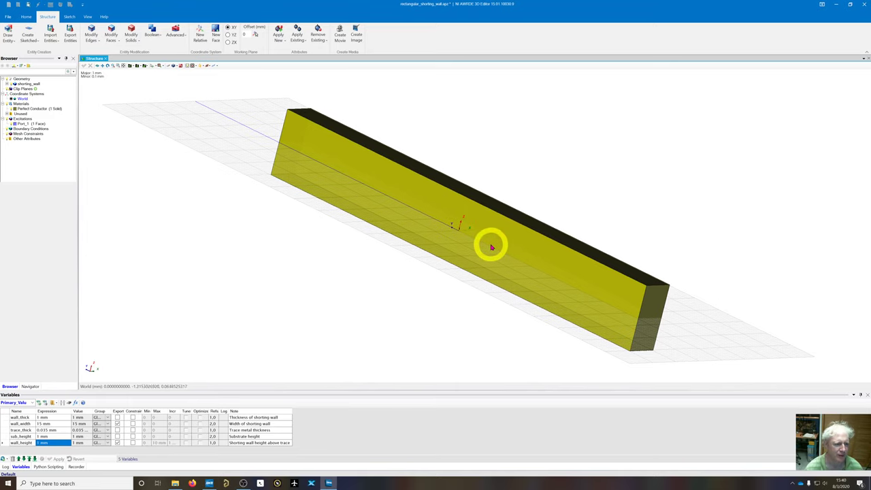
{"action": "left_click", "coordinate": [485, 205]}
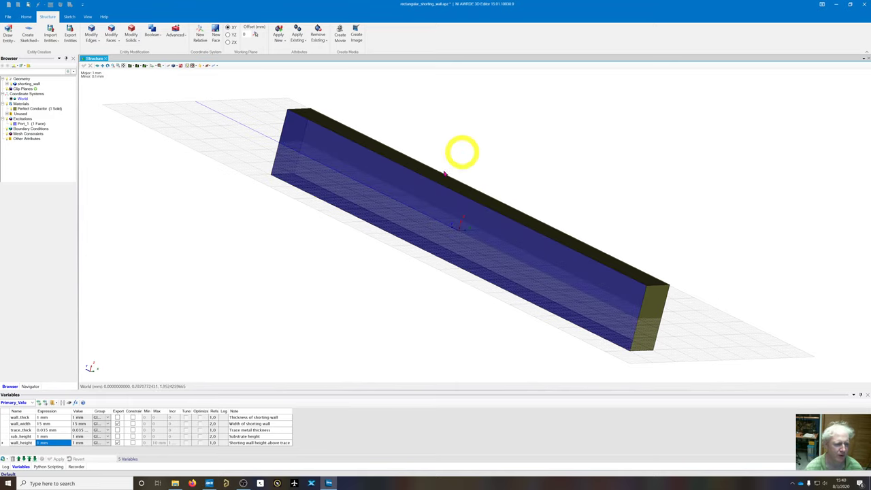
{"action": "left_click", "coordinate": [862, 4]}
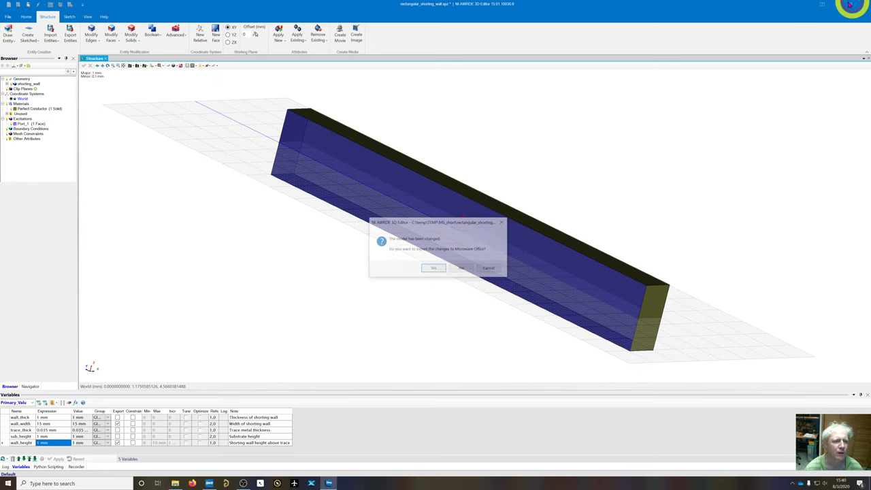
{"action": "left_click", "coordinate": [467, 267]}
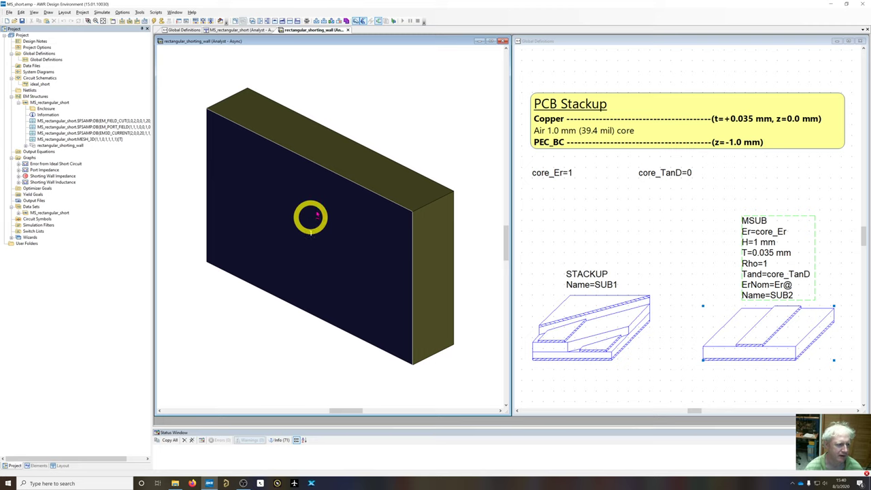
Examine the rectangular_shorting_wall structure in 3D, view its schematic with the wall_width and wall_height parameters, and close the schematic.
{"action": "left_click_drag", "start_coordinate": [306, 266], "coordinate": [292, 254]}
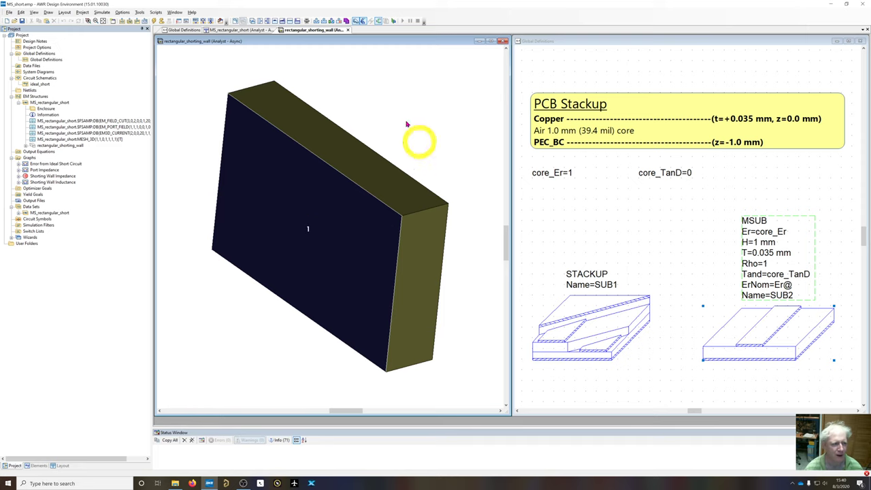
{"action": "left_click", "coordinate": [264, 21]}
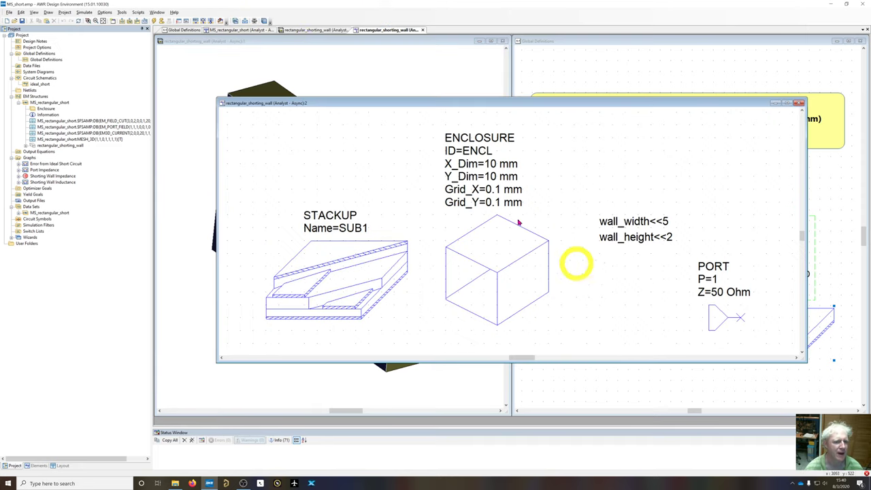
{"action": "left_click", "coordinate": [799, 104]}
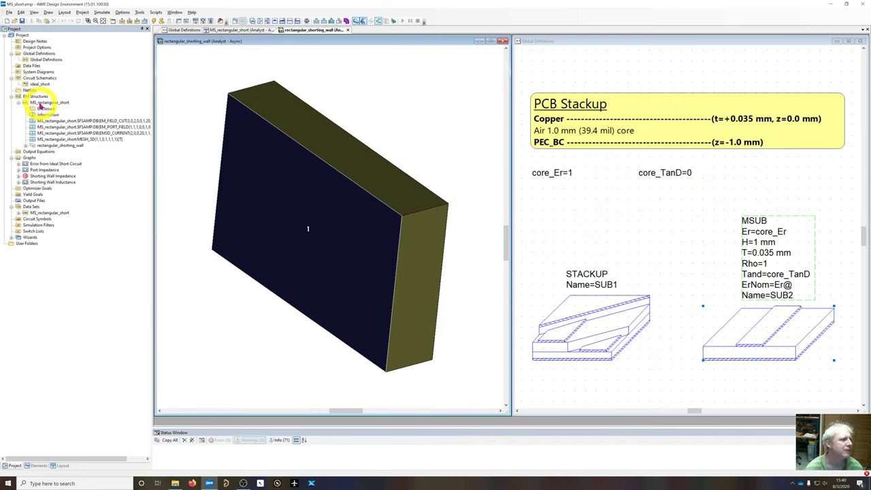
Close the rectangular_shorting_wall 3D view and review the MS_rectangular_short schematic with its port, MLIN line and shorting wall subcircuit.
{"action": "left_click", "coordinate": [42, 102]}
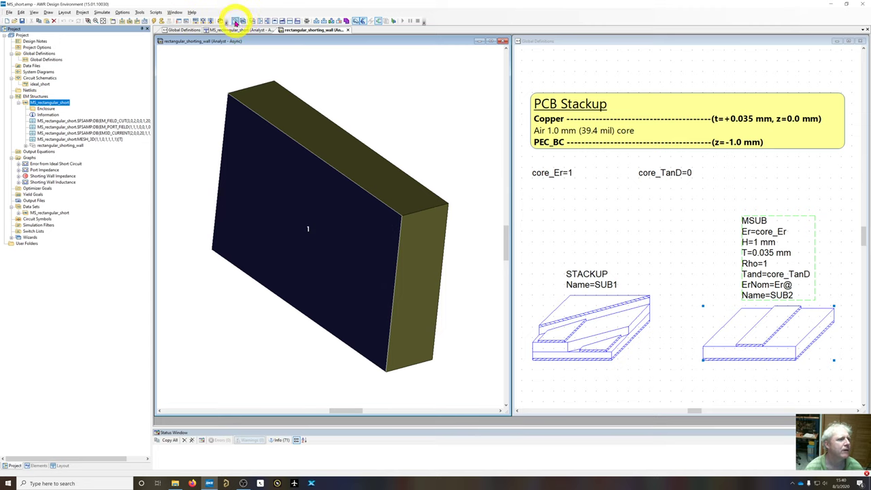
{"action": "left_click", "coordinate": [504, 40]}
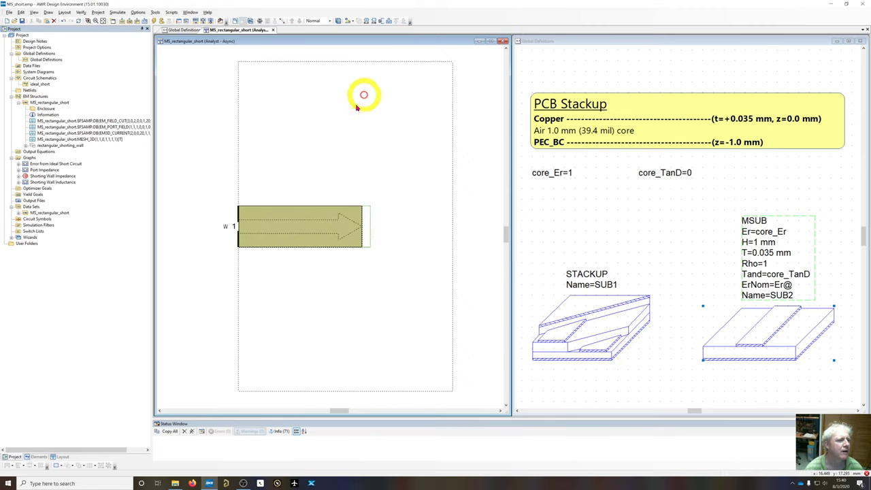
{"action": "left_click", "coordinate": [236, 21]}
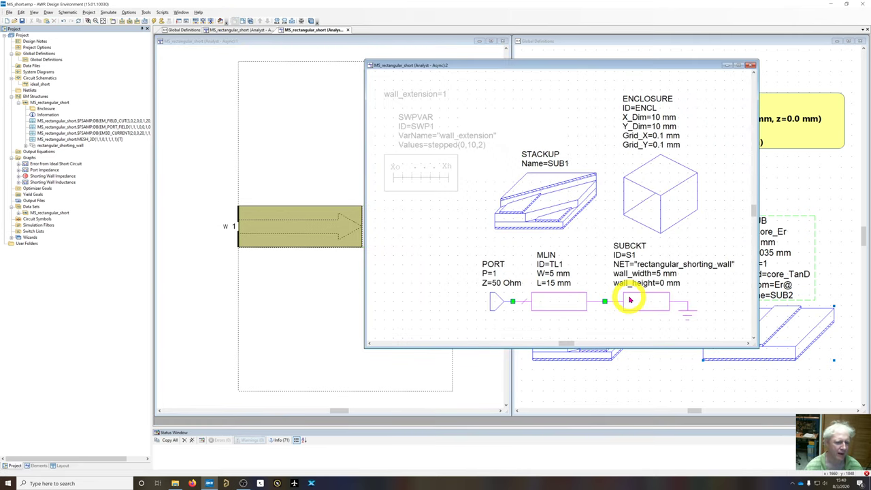
{"action": "left_click", "coordinate": [54, 145]}
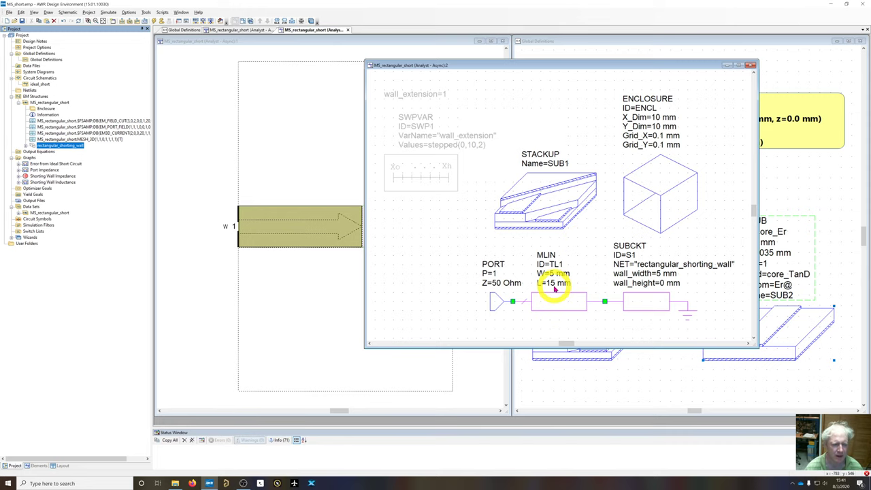
{"action": "left_click", "coordinate": [200, 148]}
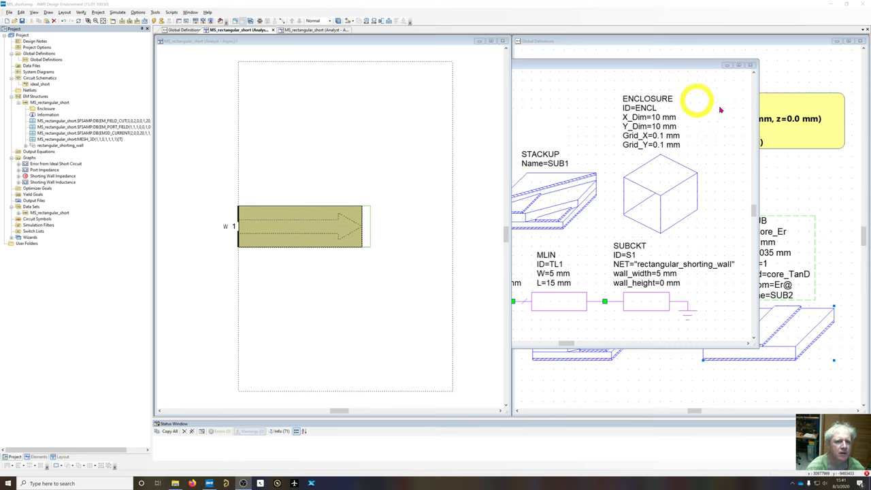
Open the 3D view of MS_rectangular_short and close its schematic and layout windows and the Global Definitions window.
{"action": "left_click", "coordinate": [750, 64]}
{"action": "left_click", "coordinate": [861, 42]}
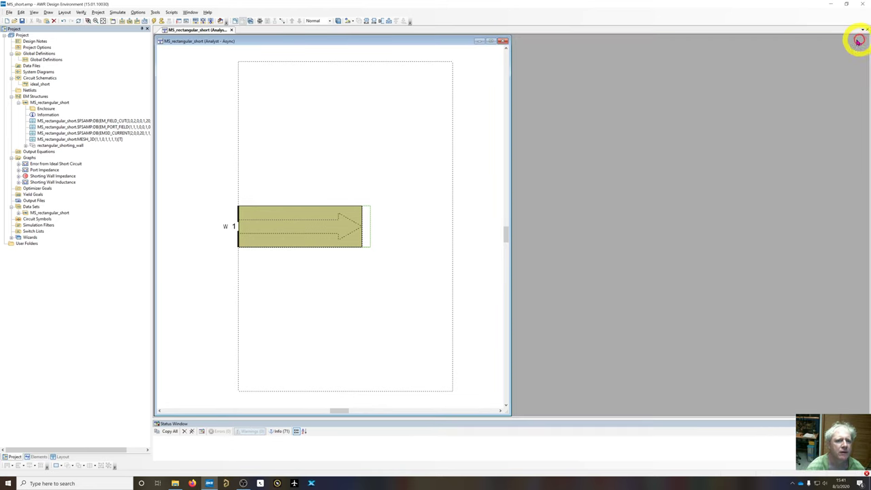
{"action": "left_click", "coordinate": [250, 21]}
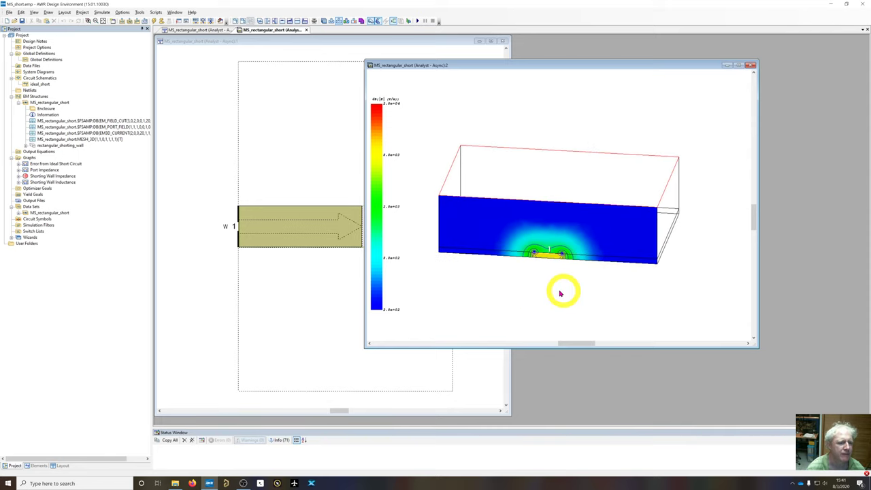
{"action": "left_click_drag", "start_coordinate": [559, 292], "coordinate": [449, 294]}
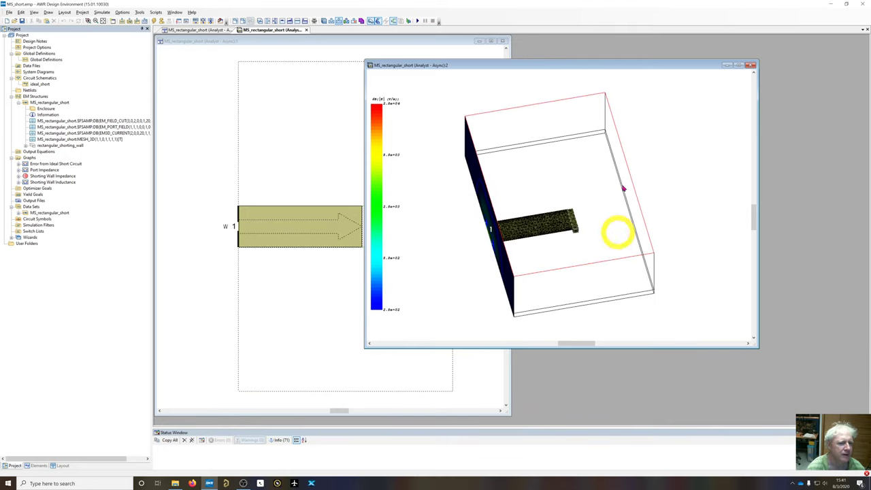
{"action": "left_click", "coordinate": [174, 13]}
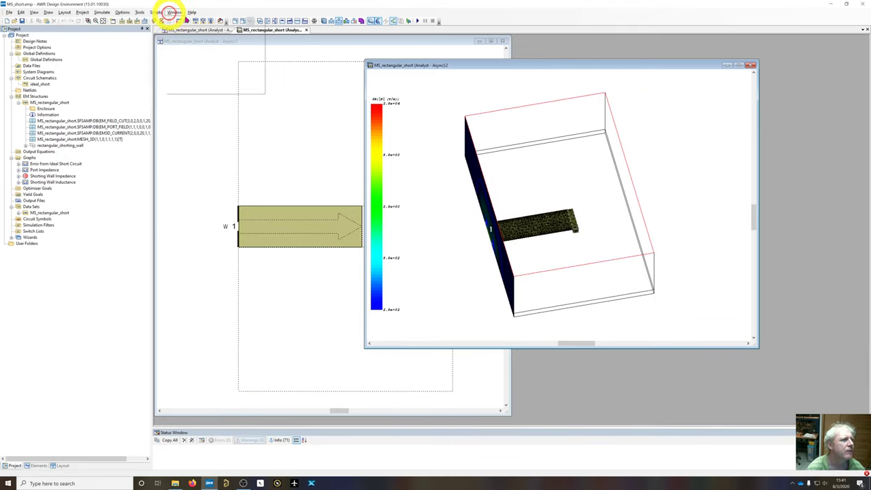
{"action": "left_click", "coordinate": [461, 41]}
{"action": "left_click", "coordinate": [503, 40]}
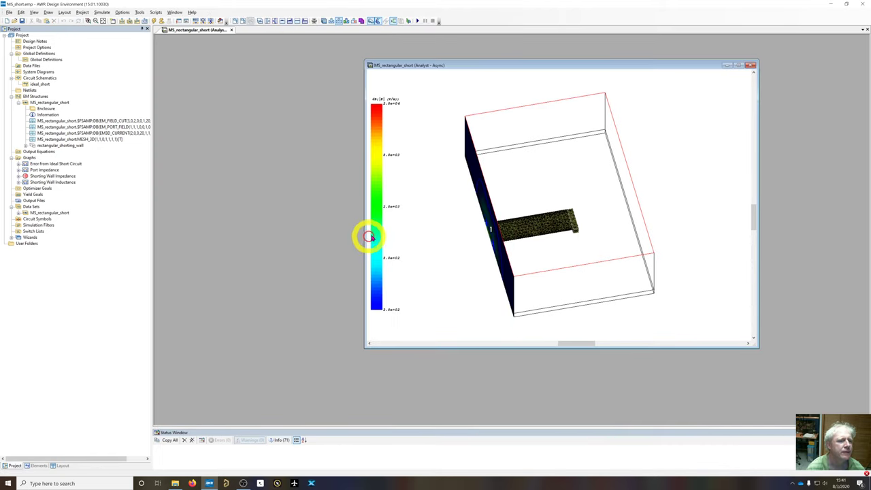
Inspect the port field plot in 3D and check the EM_PORT_FIELD annotation settings, leaving the dialog without changes.
{"action": "left_click_drag", "start_coordinate": [370, 235], "coordinate": [435, 194]}
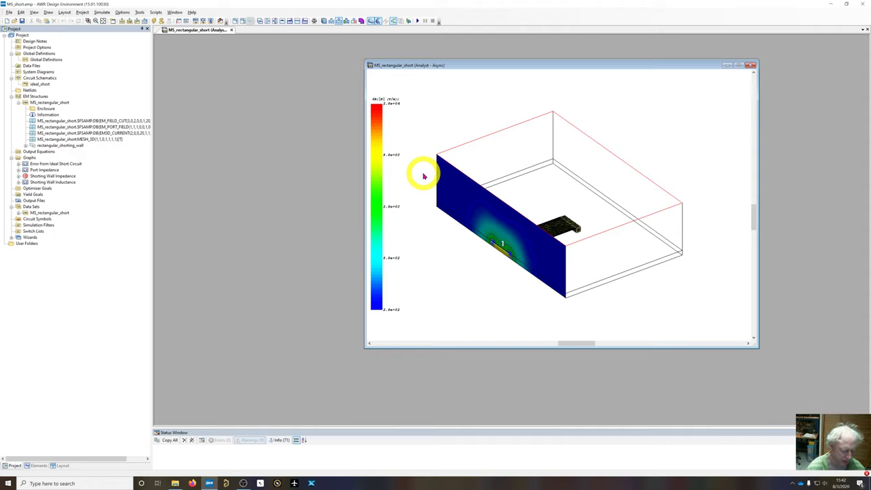
{"action": "left_click_drag", "start_coordinate": [423, 176], "coordinate": [470, 232]}
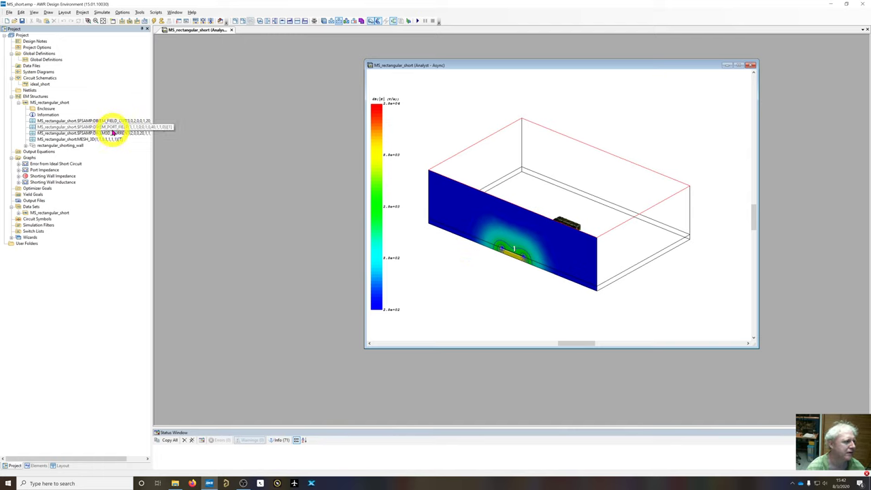
{"action": "double_click", "coordinate": [112, 127]}
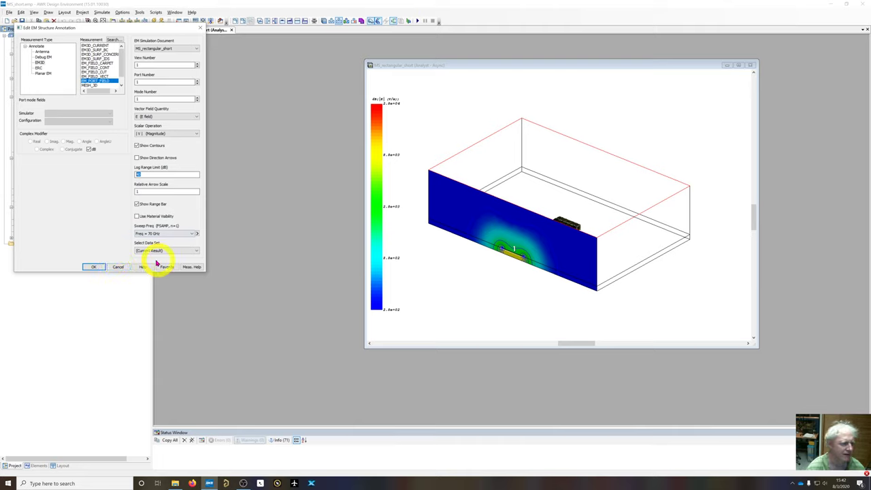
{"action": "left_click", "coordinate": [117, 267]}
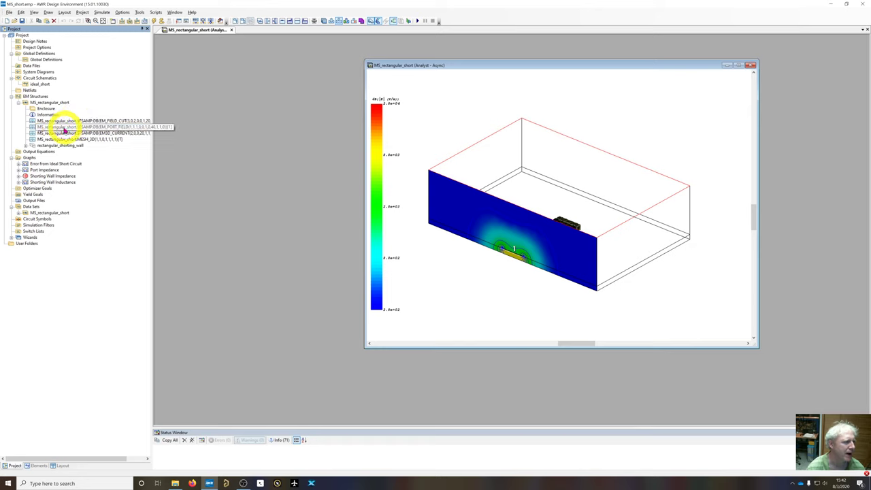
Review the Analyst solver and AMR convergence settings in the MS_rectangular_short options, including the port tolerance, without changing anything.
{"action": "right_click", "coordinate": [53, 102]}
{"action": "left_click", "coordinate": [64, 107]}
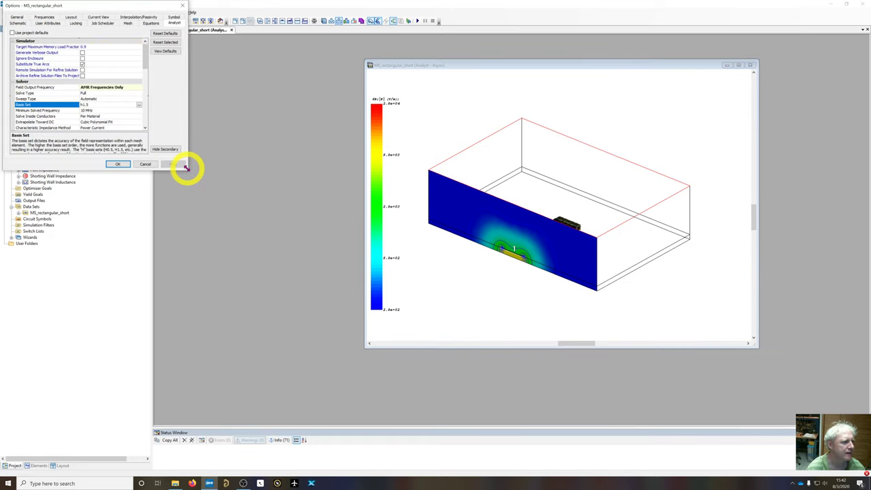
{"action": "left_click_drag", "start_coordinate": [186, 167], "coordinate": [312, 234]}
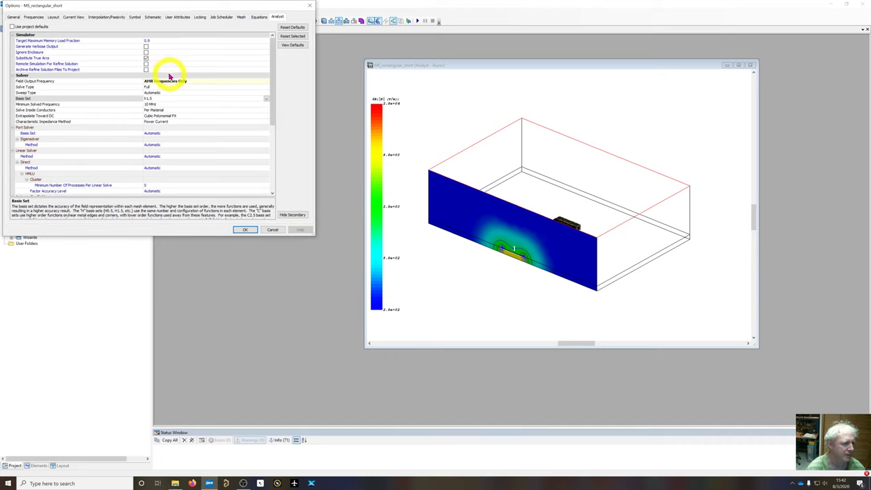
{"action": "scroll", "coordinate": [162, 128], "scroll_direction": "down", "scroll_amount": 5}
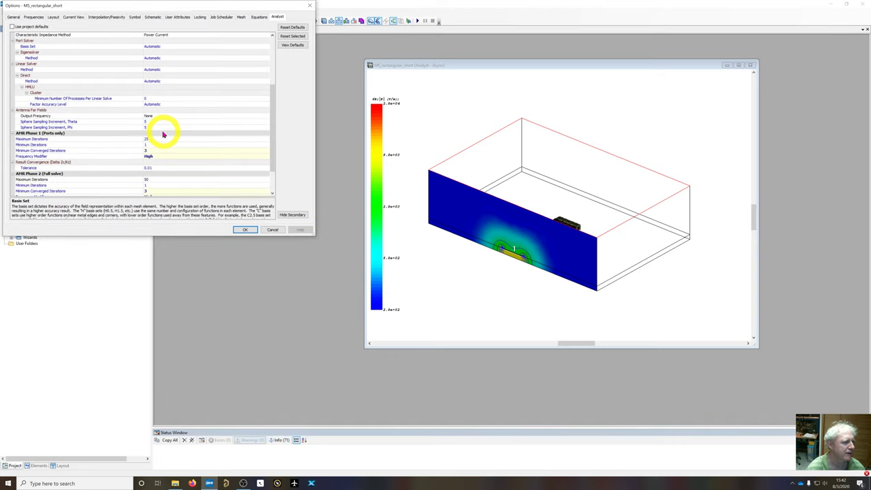
{"action": "scroll", "coordinate": [159, 149], "scroll_direction": "down", "scroll_amount": 1}
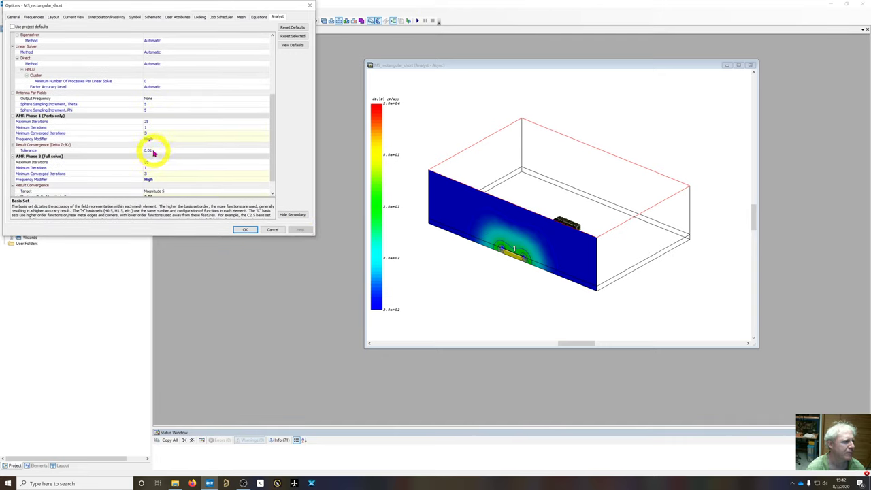
{"action": "left_click", "coordinate": [155, 151]}
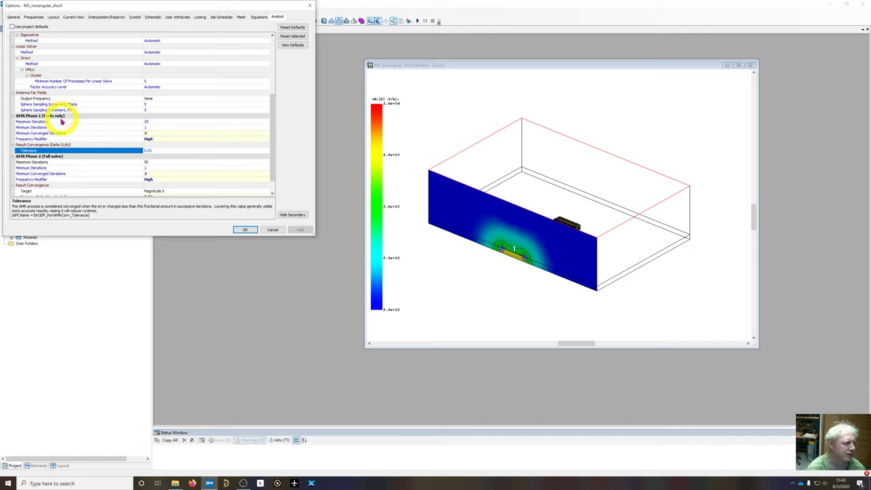
{"action": "scroll", "coordinate": [77, 153], "scroll_direction": "down", "scroll_amount": 1}
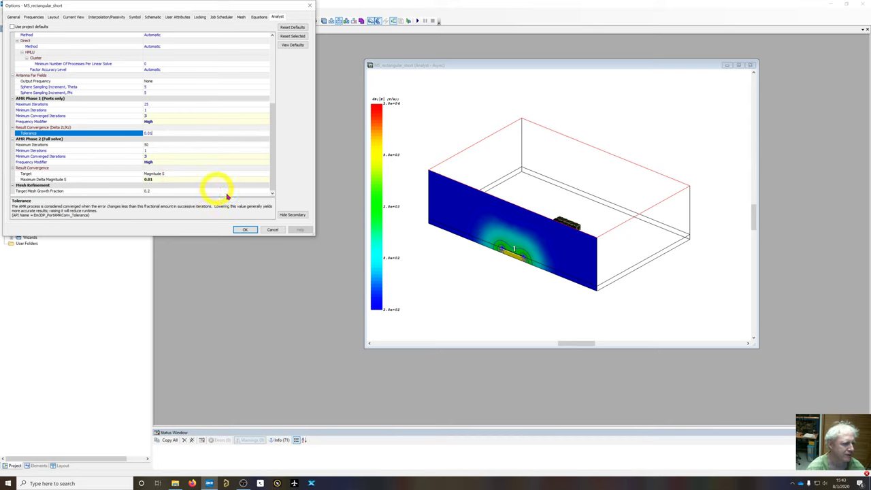
{"action": "left_click", "coordinate": [272, 230]}
Maximize the 3D view and examine the surface mesh on the microstrip line and shorting wall from several angles.
{"action": "left_click_drag", "start_coordinate": [525, 302], "coordinate": [453, 305]}
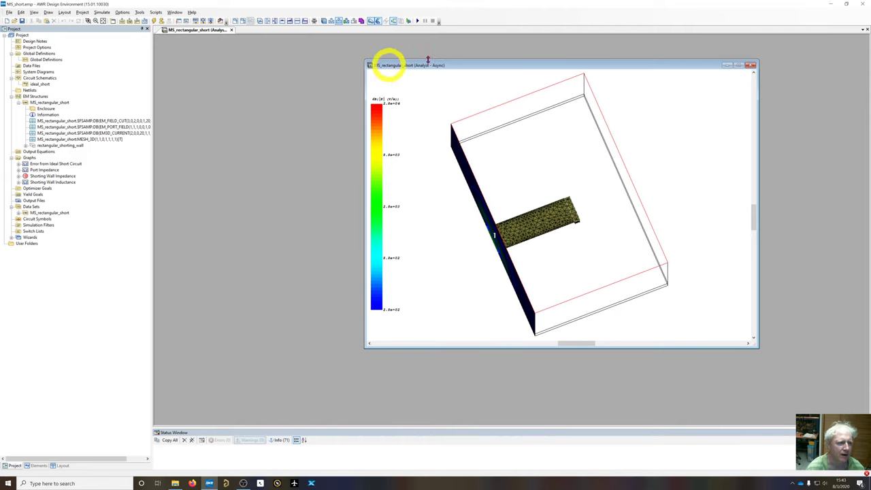
{"action": "left_click", "coordinate": [738, 64]}
{"action": "scroll", "coordinate": [449, 262], "scroll_direction": "up", "scroll_amount": 3}
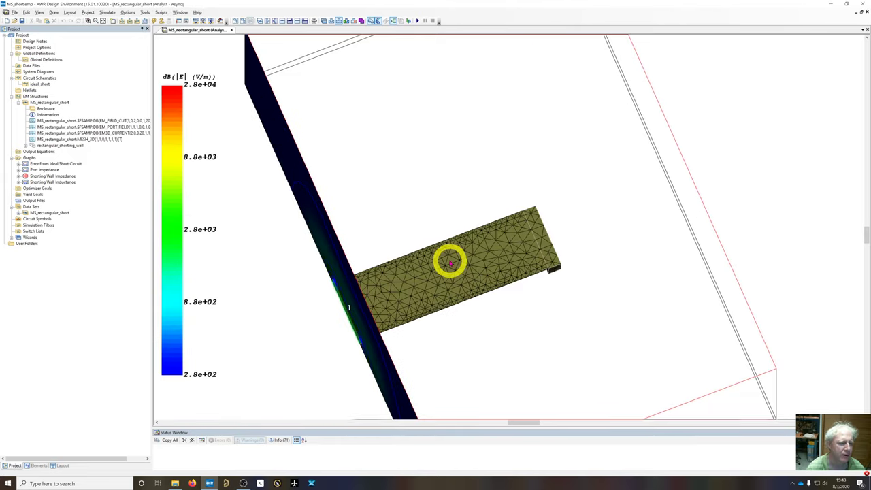
{"action": "left_click_drag", "start_coordinate": [450, 262], "coordinate": [467, 220]}
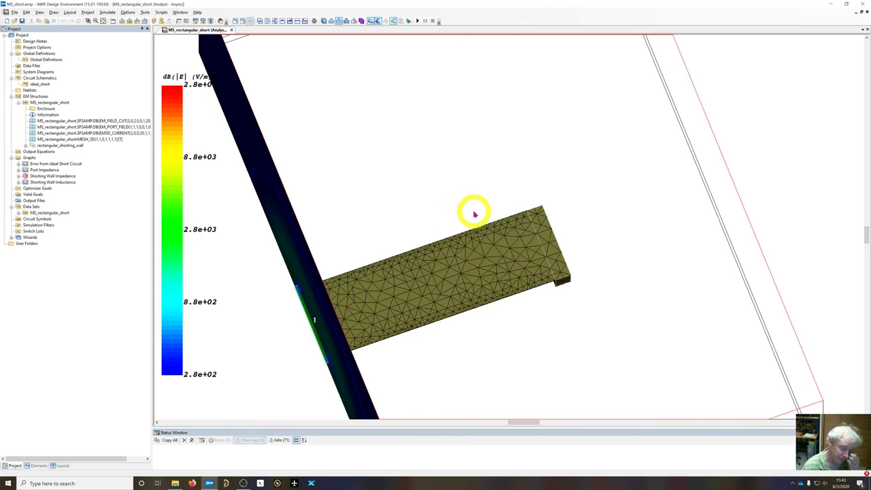
{"action": "left_click_drag", "start_coordinate": [469, 215], "coordinate": [406, 211]}
{"action": "left_click_drag", "start_coordinate": [455, 198], "coordinate": [500, 183]}
{"action": "left_click_drag", "start_coordinate": [459, 266], "coordinate": [536, 193]}
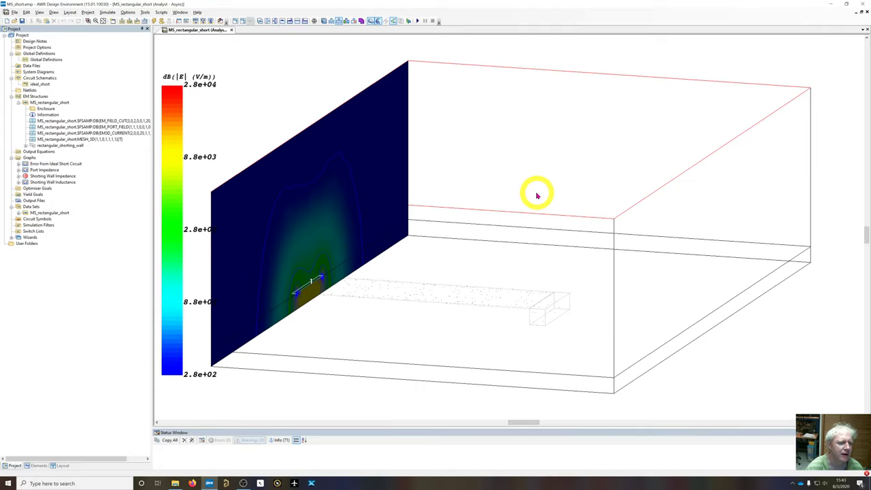
{"action": "left_click_drag", "start_coordinate": [491, 296], "coordinate": [533, 215]}
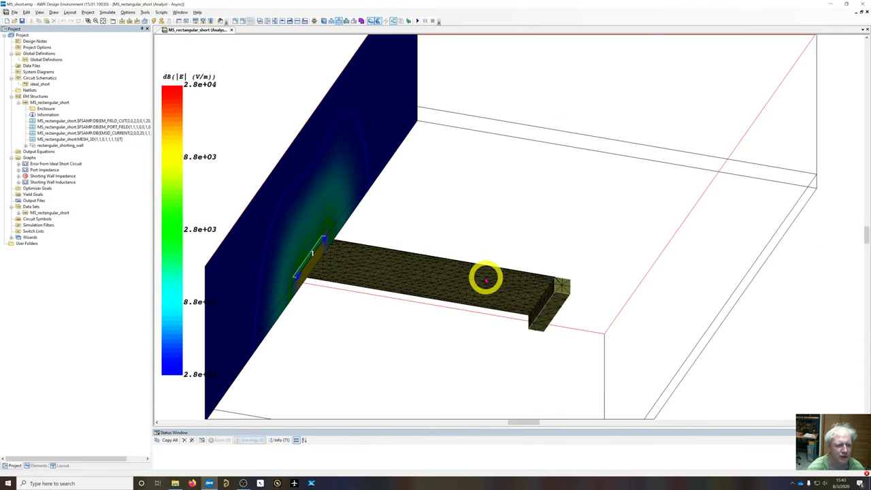
{"action": "left_click_drag", "start_coordinate": [473, 292], "coordinate": [500, 263]}
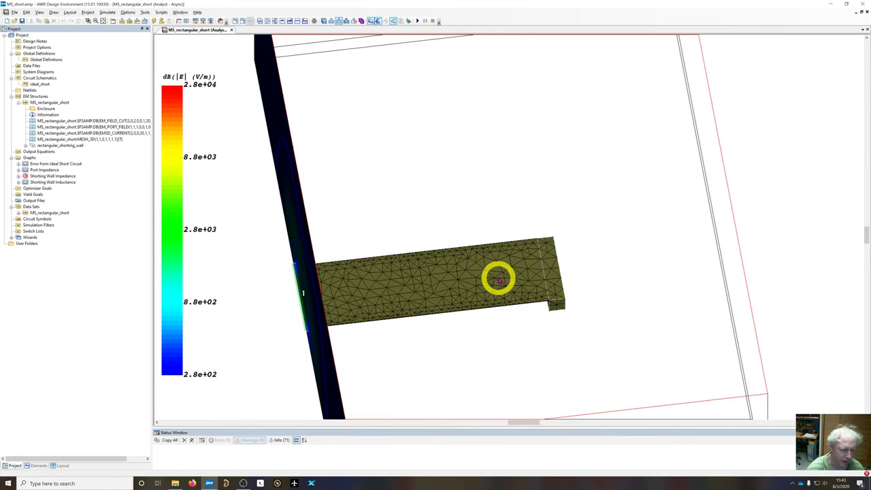
{"action": "mouse_move", "coordinate": [498, 281]}
{"action": "left_mouse_down"}
{"action": "mouse_move", "coordinate": [525, 330]}
{"action": "mouse_move", "coordinate": [521, 293]}
{"action": "left_mouse_up"}
{"action": "mouse_move", "coordinate": [465, 274]}
{"action": "left_mouse_down"}
{"action": "mouse_move", "coordinate": [471, 307]}
{"action": "mouse_move", "coordinate": [485, 310]}
{"action": "mouse_move", "coordinate": [474, 243]}
{"action": "left_mouse_up"}
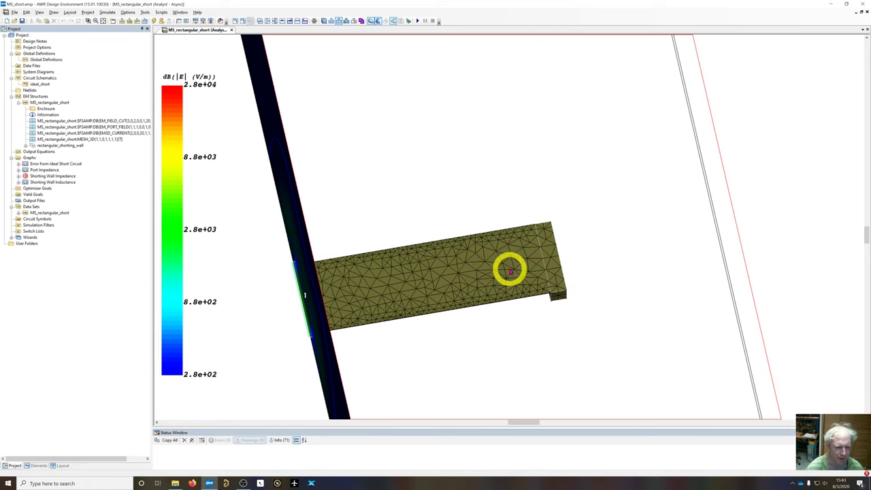
{"action": "left_click_drag", "start_coordinate": [537, 273], "coordinate": [513, 288]}
{"action": "left_click_drag", "start_coordinate": [412, 232], "coordinate": [360, 200]}
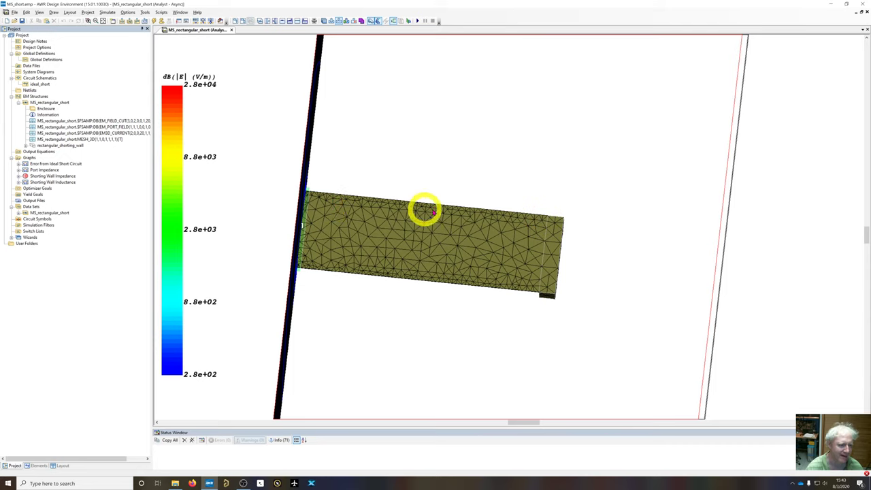
{"action": "left_click_drag", "start_coordinate": [411, 288], "coordinate": [400, 256]}
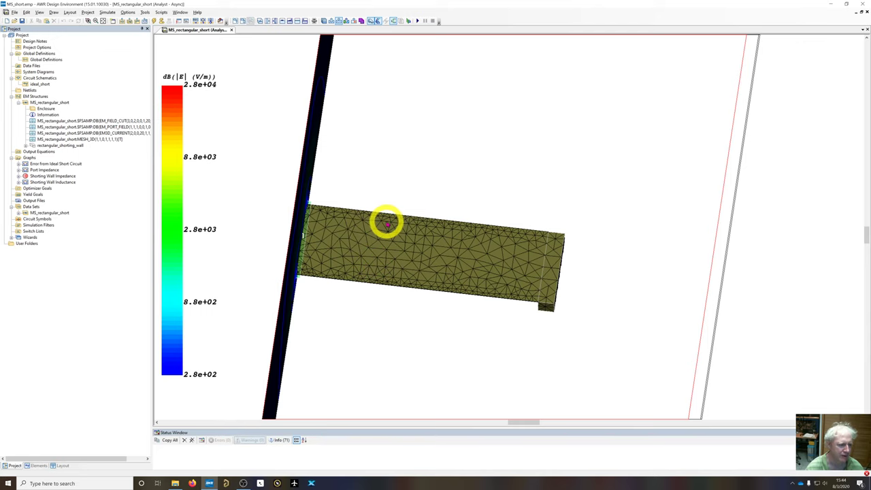
{"action": "mouse_move", "coordinate": [381, 299]}
{"action": "left_mouse_down"}
{"action": "mouse_move", "coordinate": [370, 285]}
{"action": "mouse_move", "coordinate": [367, 302]}
{"action": "mouse_move", "coordinate": [374, 297]}
{"action": "mouse_move", "coordinate": [366, 291]}
{"action": "mouse_move", "coordinate": [387, 286]}
{"action": "mouse_move", "coordinate": [360, 288]}
{"action": "mouse_move", "coordinate": [456, 306]}
{"action": "mouse_move", "coordinate": [379, 315]}
{"action": "left_mouse_up"}
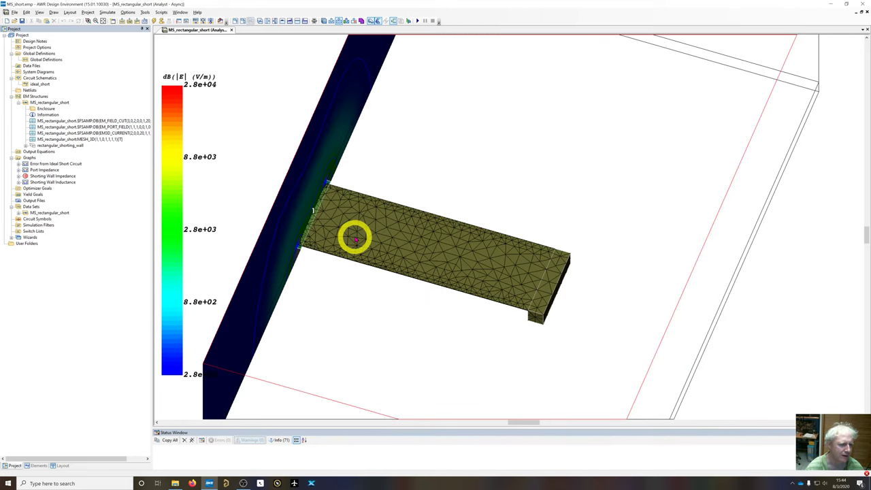
{"action": "left_click_drag", "start_coordinate": [347, 290], "coordinate": [351, 307]}
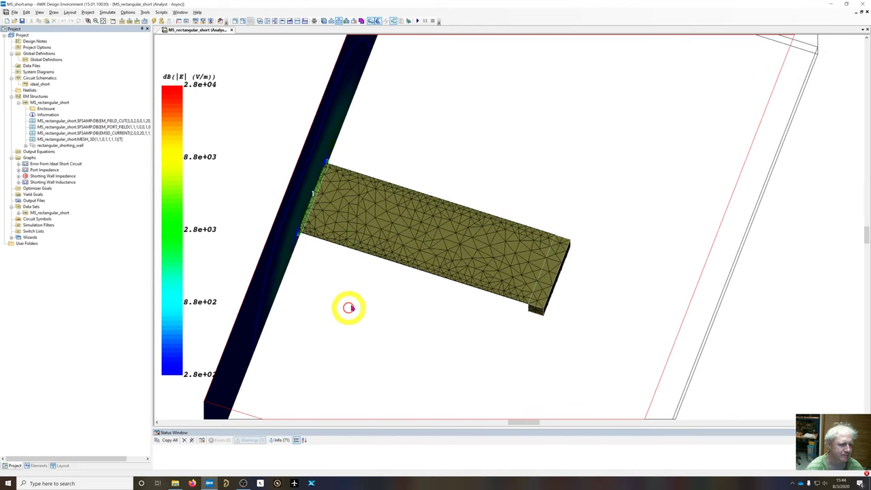
{"action": "mouse_move", "coordinate": [376, 228]}
{"action": "left_mouse_down"}
{"action": "mouse_move", "coordinate": [389, 270]}
{"action": "mouse_move", "coordinate": [428, 301]}
{"action": "mouse_move", "coordinate": [374, 290]}
{"action": "mouse_move", "coordinate": [272, 365]}
{"action": "mouse_move", "coordinate": [349, 266]}
{"action": "mouse_move", "coordinate": [288, 344]}
{"action": "mouse_move", "coordinate": [348, 306]}
{"action": "mouse_move", "coordinate": [317, 344]}
{"action": "mouse_move", "coordinate": [254, 385]}
{"action": "mouse_move", "coordinate": [274, 360]}
{"action": "mouse_move", "coordinate": [365, 330]}
{"action": "mouse_move", "coordinate": [393, 265]}
{"action": "mouse_move", "coordinate": [412, 281]}
{"action": "mouse_move", "coordinate": [402, 299]}
{"action": "mouse_move", "coordinate": [449, 288]}
{"action": "mouse_move", "coordinate": [457, 240]}
{"action": "mouse_move", "coordinate": [403, 197]}
{"action": "left_mouse_up"}
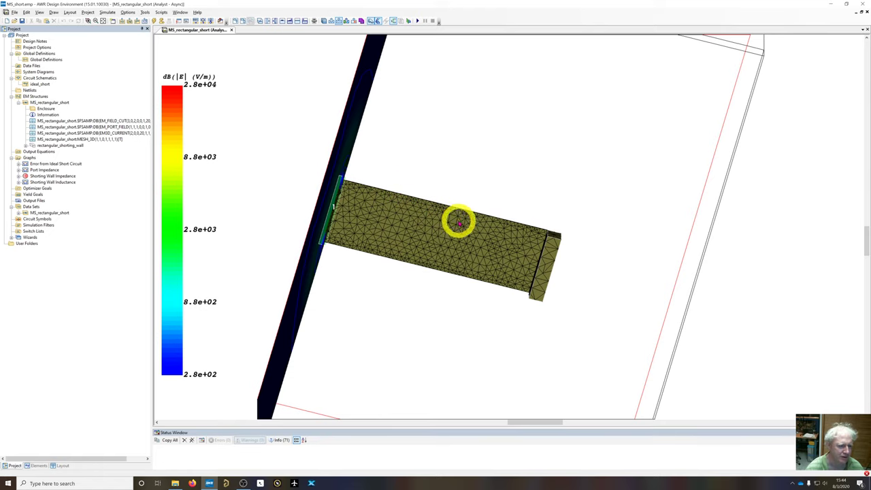
Examine the E-field distribution and contours on the port 1 face from oblique and head-on angles.
{"action": "left_click_drag", "start_coordinate": [423, 297], "coordinate": [488, 328]}
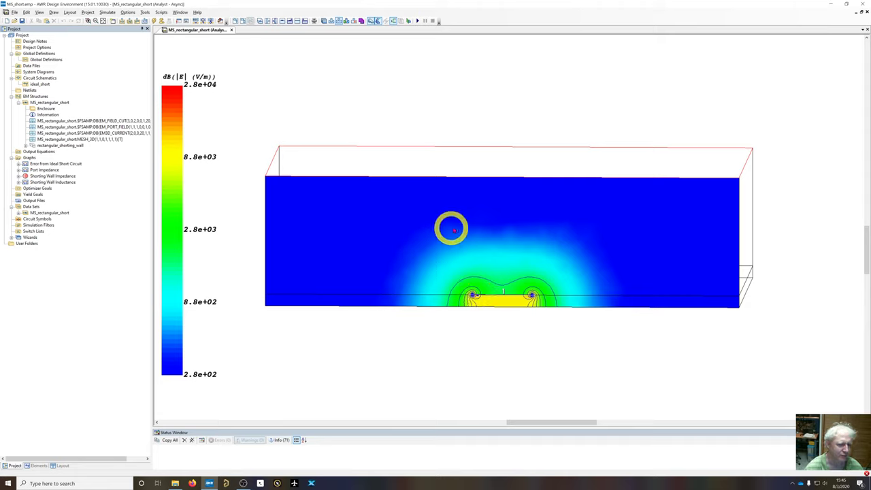
{"action": "left_click_drag", "start_coordinate": [596, 291], "coordinate": [606, 388]}
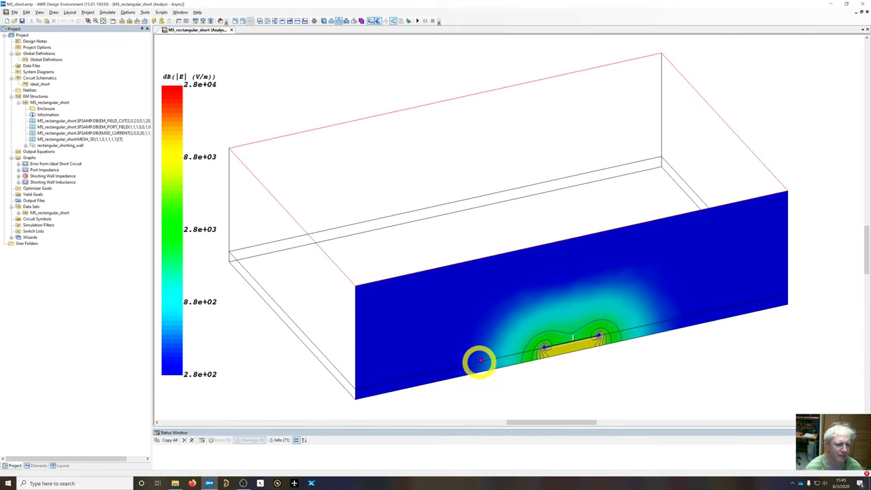
{"action": "left_click_drag", "start_coordinate": [480, 361], "coordinate": [455, 336]}
{"action": "left_click_drag", "start_coordinate": [545, 295], "coordinate": [519, 280]}
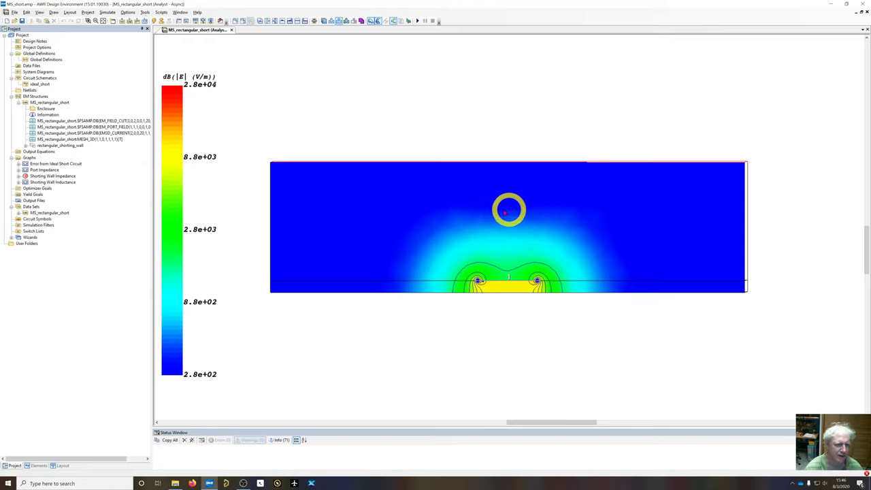
Examine the port 1 field plot together with the meshed microstrip line and shorting wall from several oblique angles.
{"action": "left_click_drag", "start_coordinate": [459, 214], "coordinate": [370, 290]}
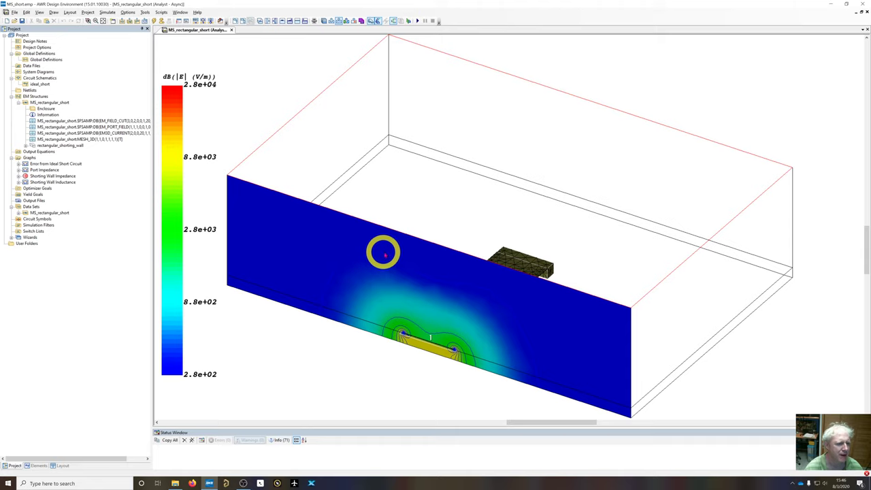
{"action": "left_click_drag", "start_coordinate": [455, 347], "coordinate": [397, 346]}
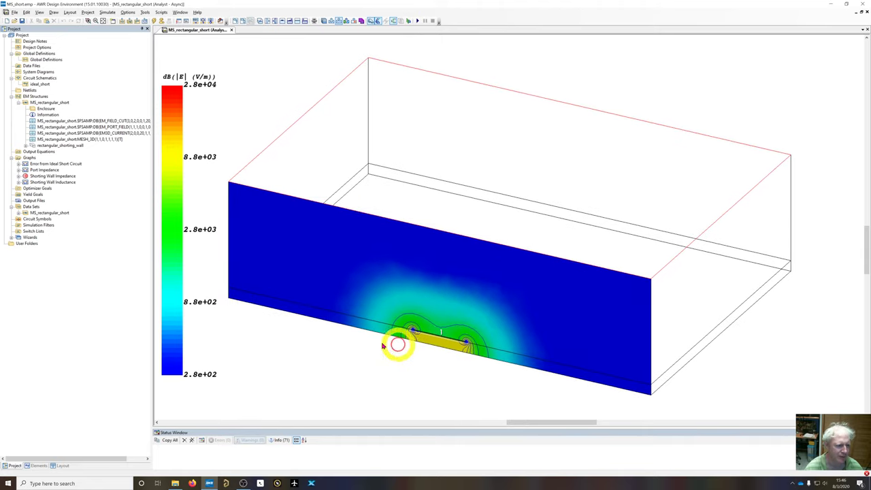
{"action": "left_click_drag", "start_coordinate": [347, 265], "coordinate": [574, 293]}
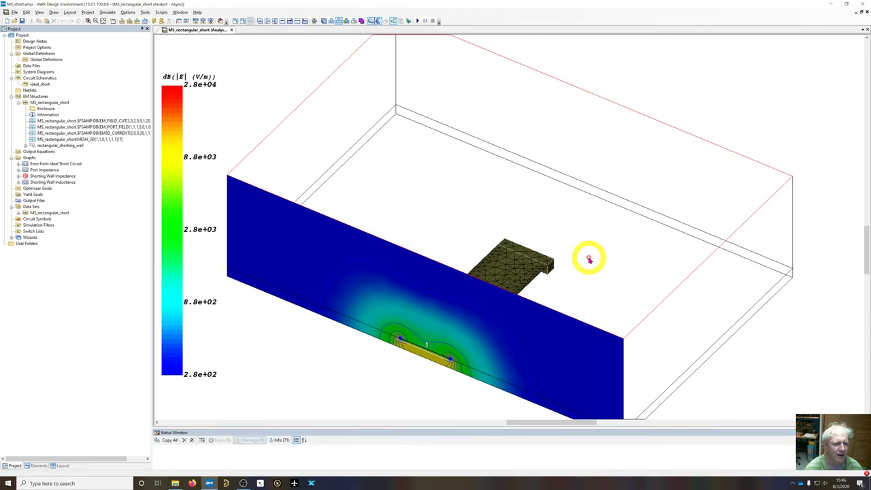
{"action": "scroll", "coordinate": [565, 286], "scroll_direction": "down", "scroll_amount": 3}
{"action": "scroll", "coordinate": [526, 255], "scroll_direction": "up", "scroll_amount": 2}
{"action": "scroll", "coordinate": [538, 257], "scroll_direction": "up", "scroll_amount": 2}
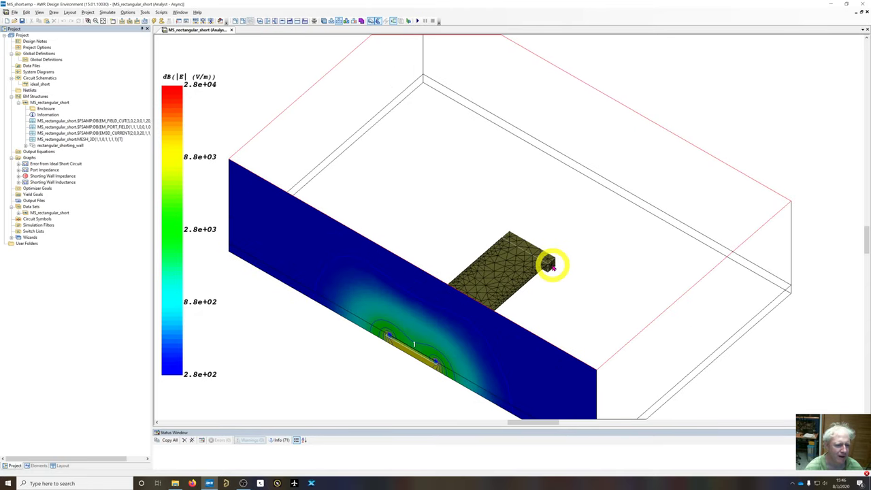
{"action": "scroll", "coordinate": [562, 278], "scroll_direction": "down", "scroll_amount": 1}
{"action": "mouse_move", "coordinate": [549, 271]}
{"action": "left_mouse_down"}
{"action": "mouse_move", "coordinate": [543, 265]}
{"action": "mouse_move", "coordinate": [558, 285]}
{"action": "mouse_move", "coordinate": [545, 276]}
{"action": "left_mouse_up"}
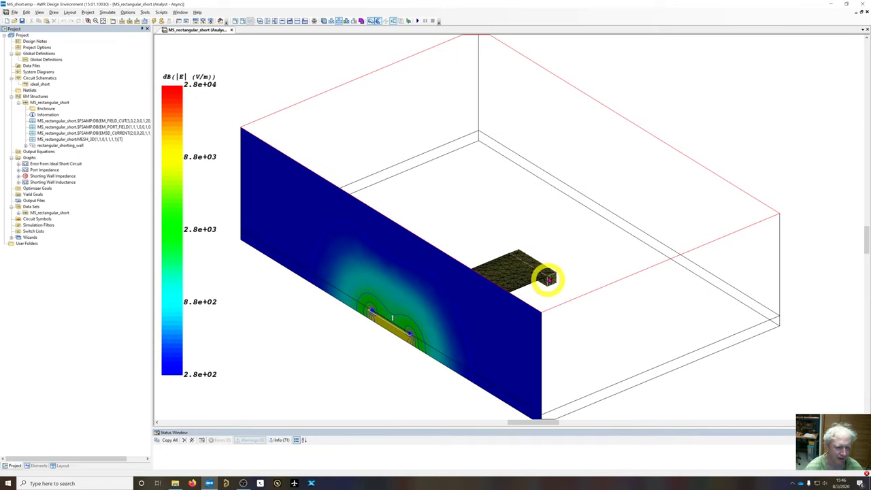
{"action": "scroll", "coordinate": [550, 225], "scroll_direction": "down", "scroll_amount": 2}
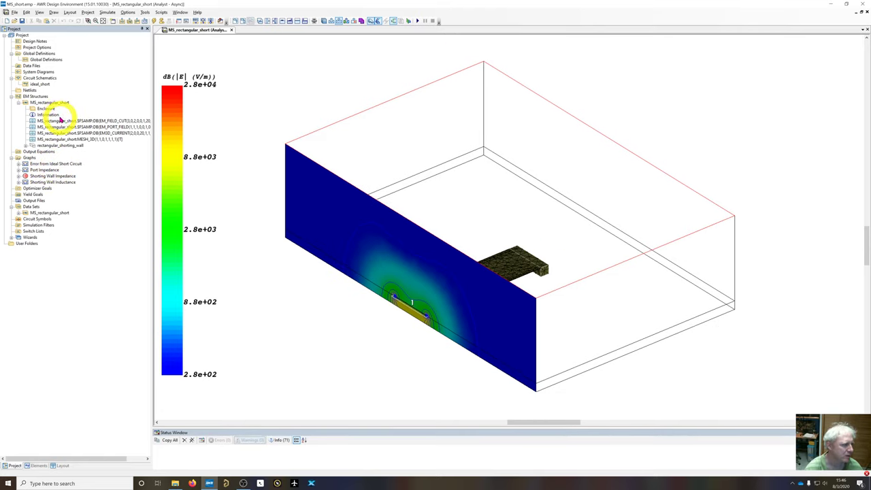
Inspect the ideal_short reference schematic with its port and SHORT element, and close it again.
{"action": "left_click", "coordinate": [25, 102]}
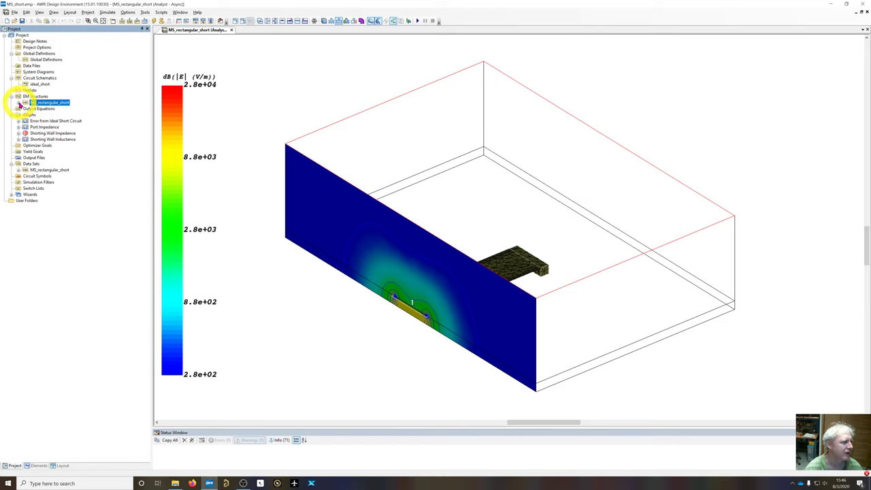
{"action": "double_click", "coordinate": [37, 78]}
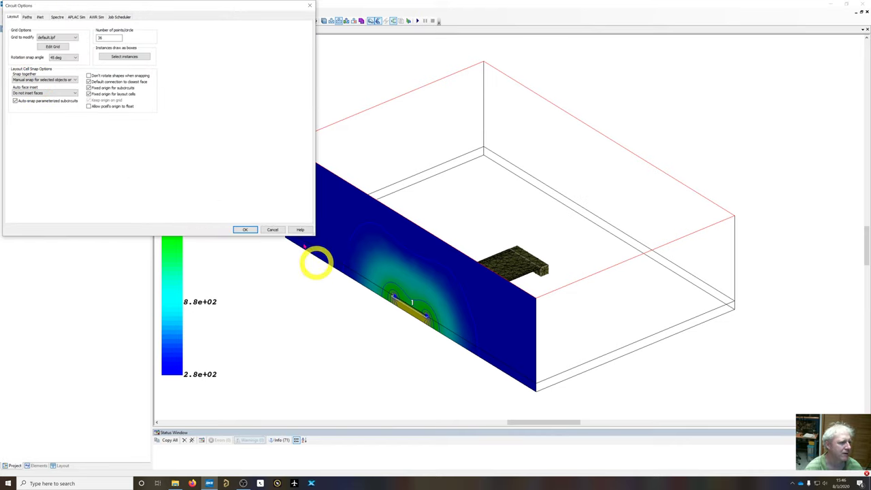
{"action": "left_click", "coordinate": [272, 230]}
{"action": "double_click", "coordinate": [40, 84]}
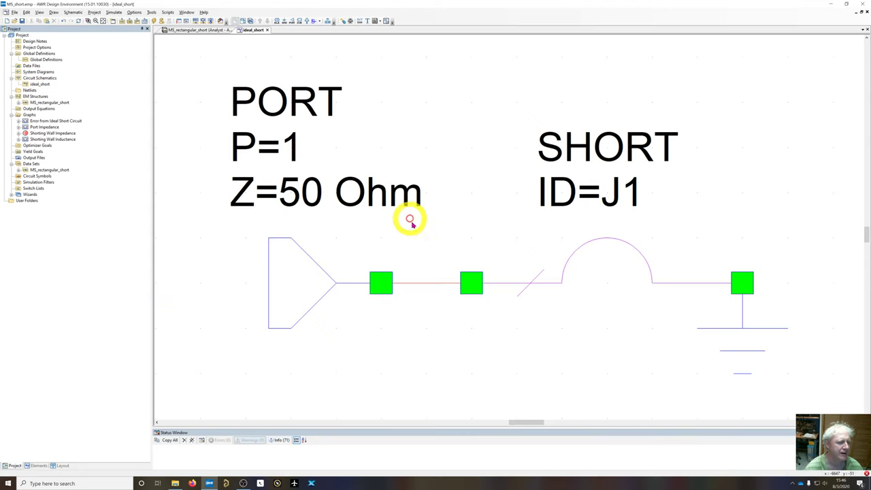
{"action": "left_click", "coordinate": [581, 245]}
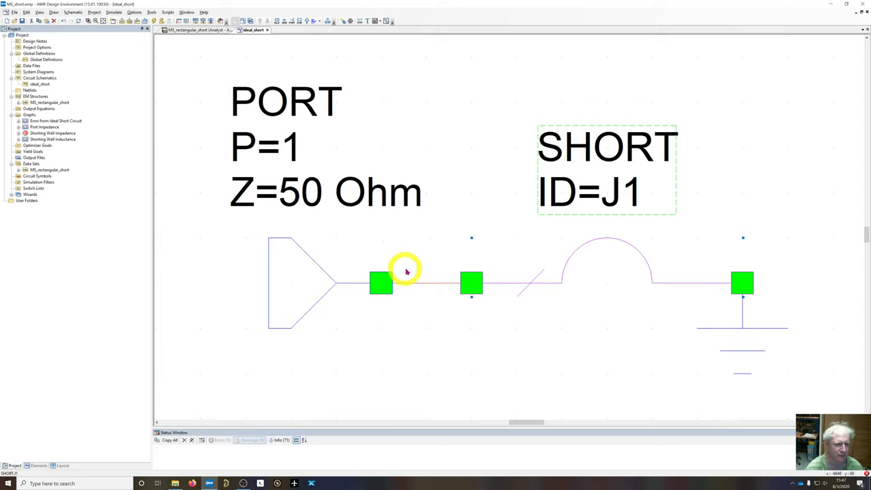
{"action": "left_click", "coordinate": [267, 31]}
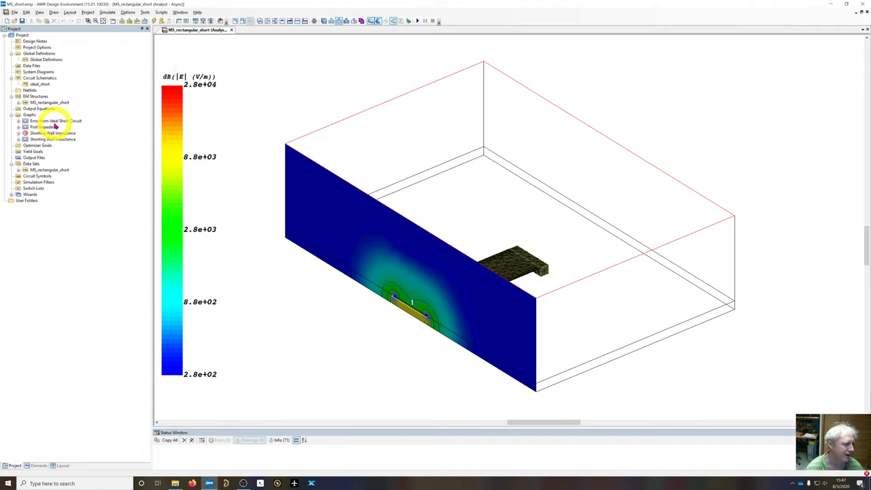
Review the Error from Ideal Short Circuit graph and its SModel measurement definition without changing the measurement.
{"action": "double_click", "coordinate": [33, 121]}
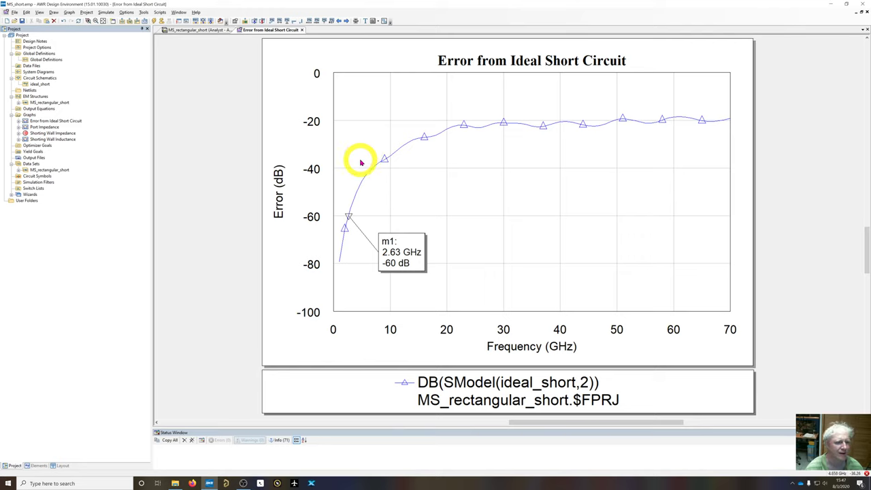
{"action": "left_click", "coordinate": [18, 103]}
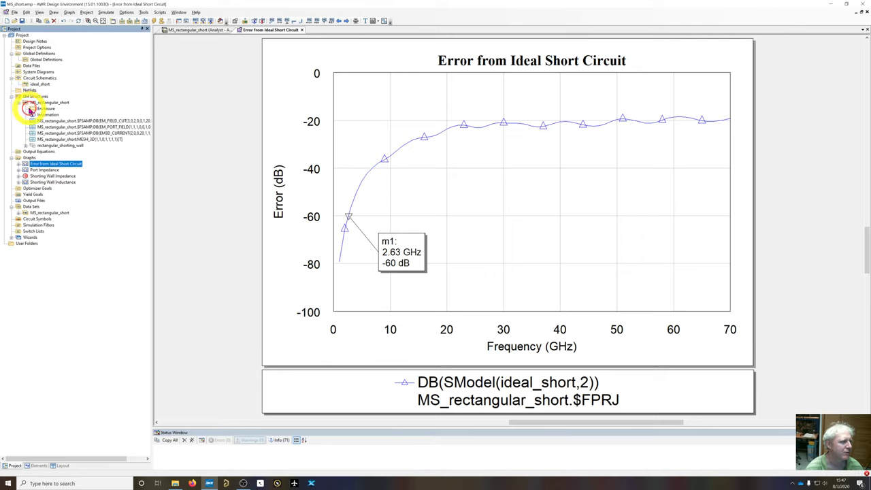
{"action": "left_click", "coordinate": [18, 103]}
{"action": "left_click", "coordinate": [19, 120]}
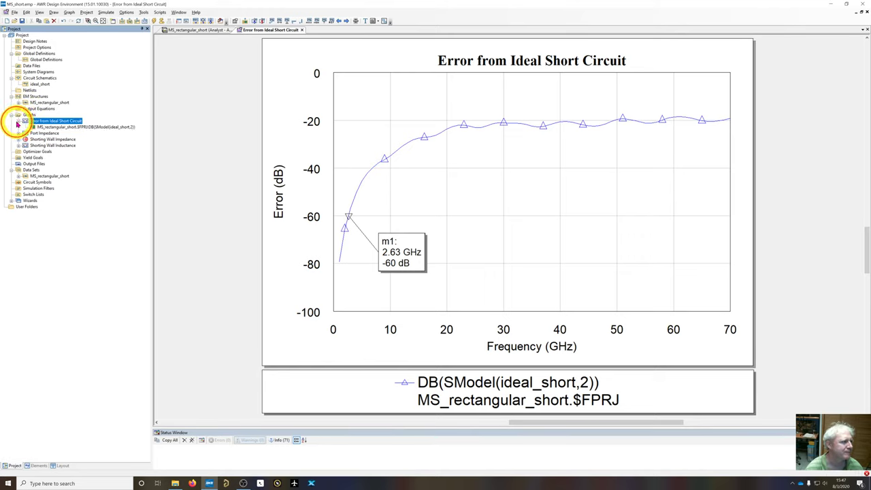
{"action": "double_click", "coordinate": [51, 132]}
{"action": "double_click", "coordinate": [44, 127]}
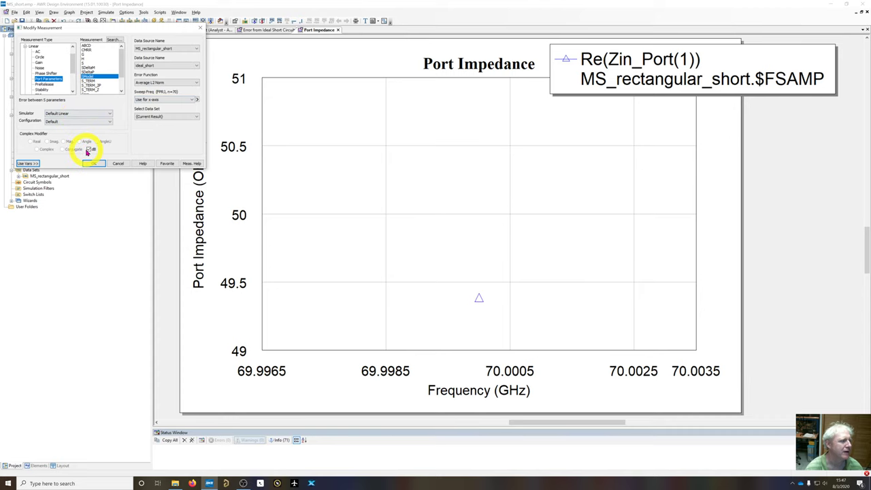
{"action": "left_click", "coordinate": [134, 165]}
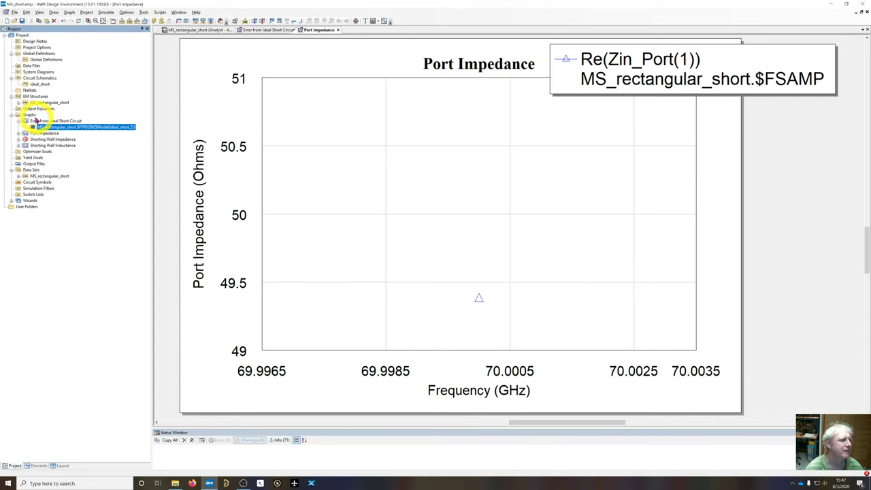
{"action": "double_click", "coordinate": [35, 120]}
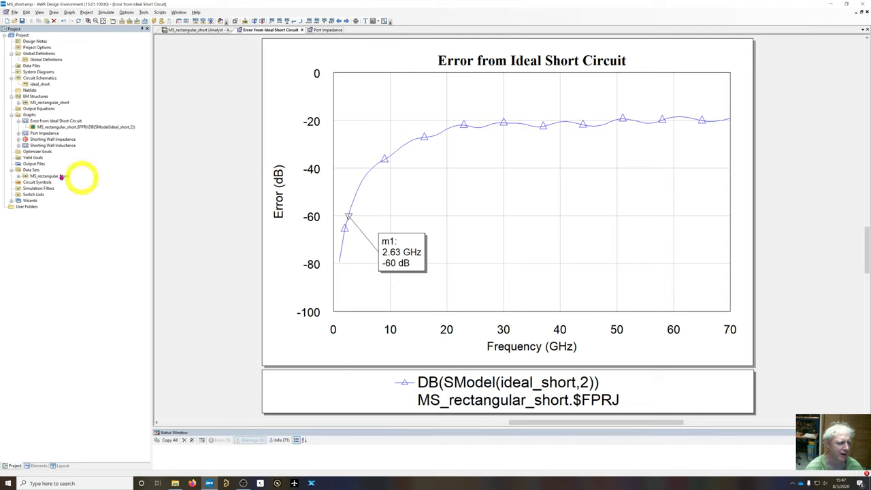
Open the Shorting Wall Impedance Smith chart and move its m1 marker label closer to the chart's outer edge.
{"action": "double_click", "coordinate": [42, 139]}
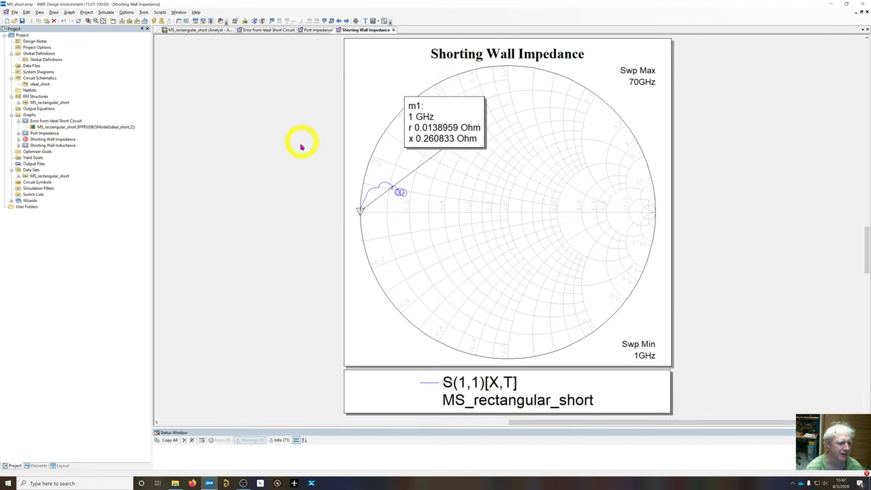
{"action": "left_click_drag", "start_coordinate": [440, 136], "coordinate": [410, 121]}
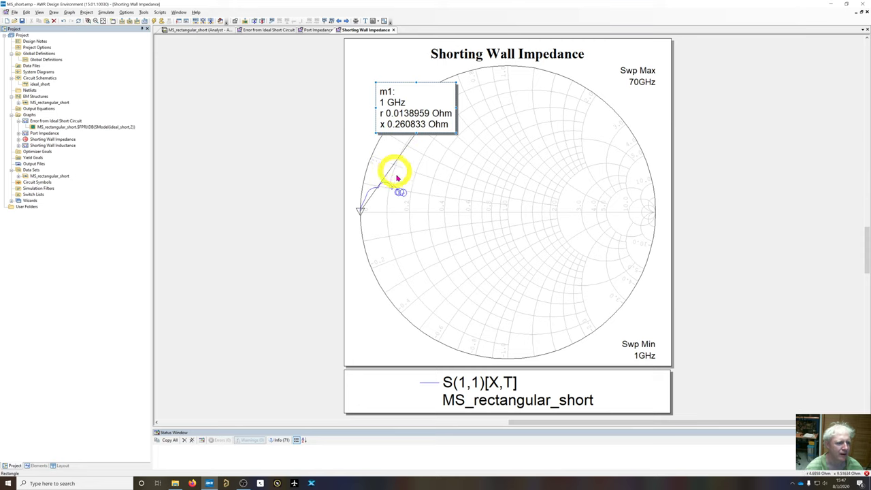
Close the Port Impedance graph and tile the 3D view, Smith chart and error graph side by side.
{"action": "left_click", "coordinate": [861, 15]}
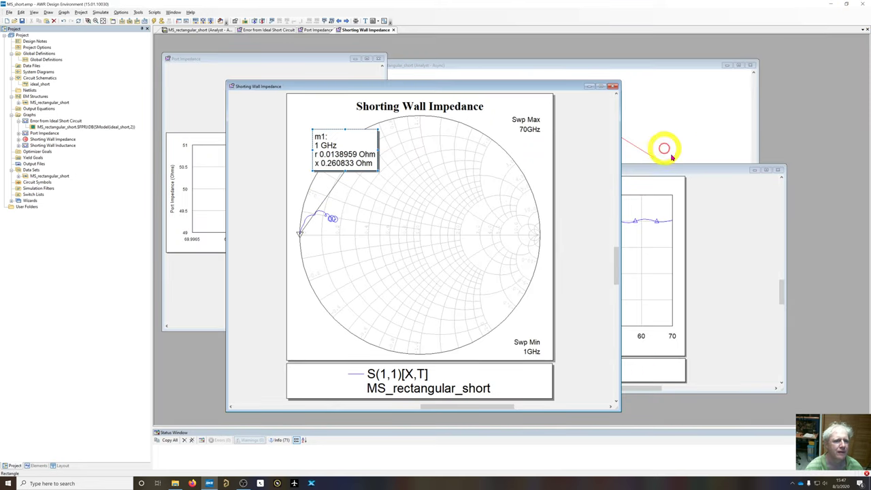
{"action": "left_click", "coordinate": [670, 152]}
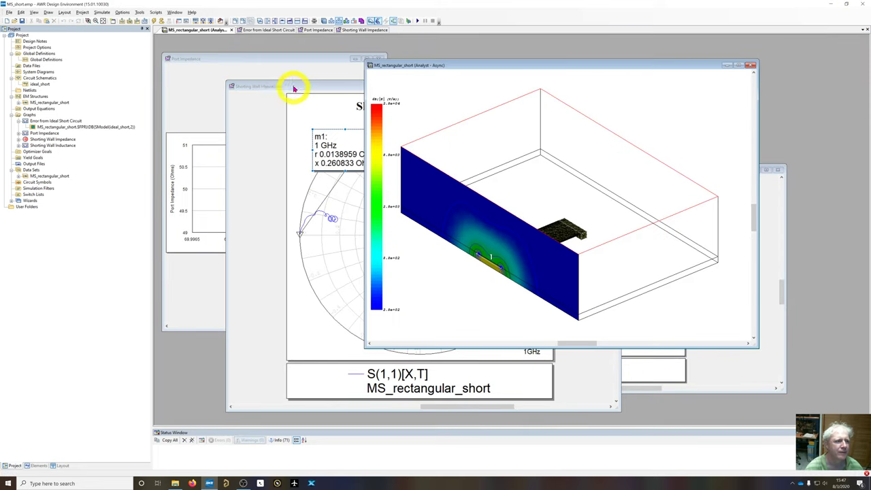
{"action": "left_click", "coordinate": [283, 59]}
{"action": "left_click", "coordinate": [379, 58]}
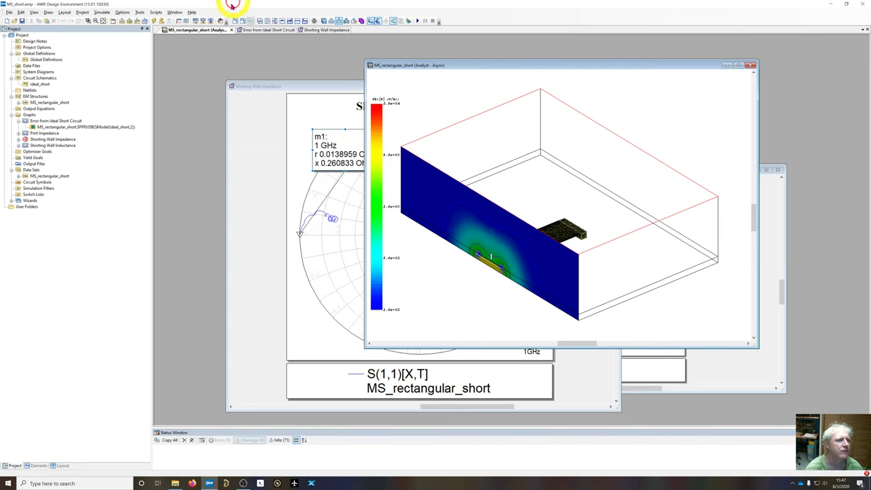
{"action": "left_click", "coordinate": [174, 12]}
{"action": "left_click", "coordinate": [184, 35]}
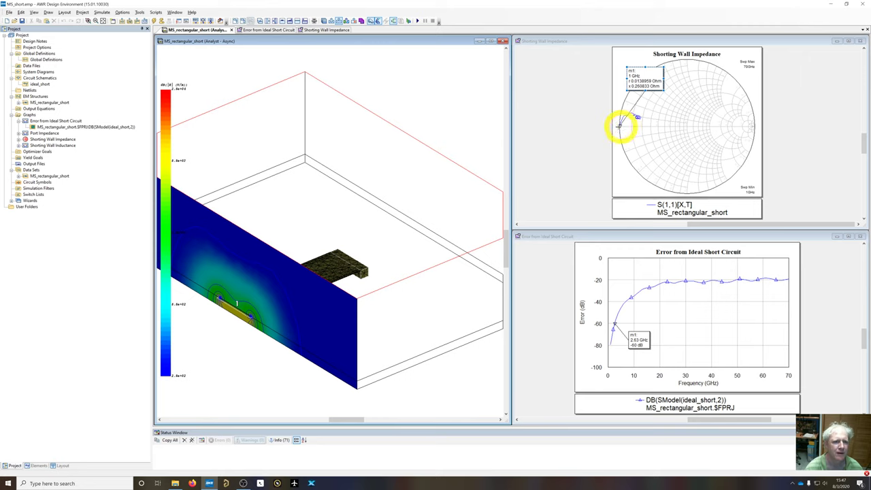
Move marker m1 along the Shorting Wall Impedance trace to 26.97 GHz and check the Shorting Wall Inductance graph.
{"action": "mouse_move", "coordinate": [621, 127]}
{"action": "left_mouse_down"}
{"action": "mouse_move", "coordinate": [632, 114]}
{"action": "mouse_move", "coordinate": [654, 118]}
{"action": "mouse_move", "coordinate": [621, 121]}
{"action": "mouse_move", "coordinate": [643, 117]}
{"action": "mouse_move", "coordinate": [634, 128]}
{"action": "left_mouse_up"}
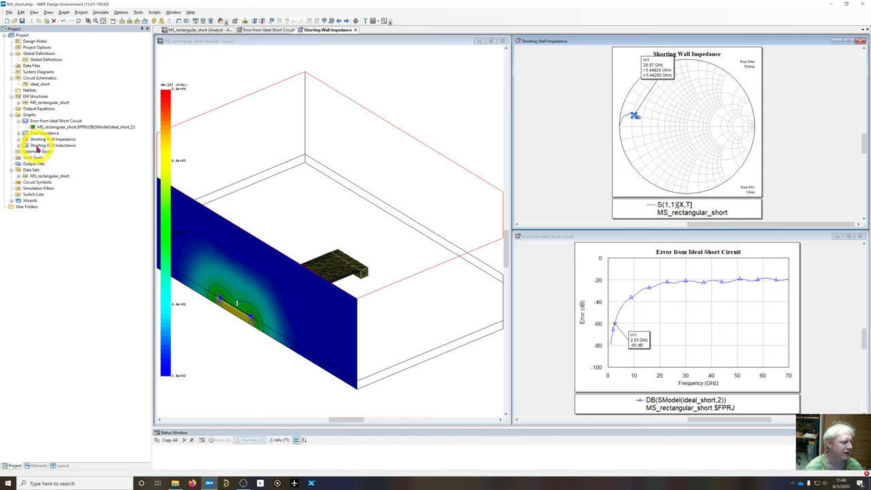
{"action": "double_click", "coordinate": [45, 144]}
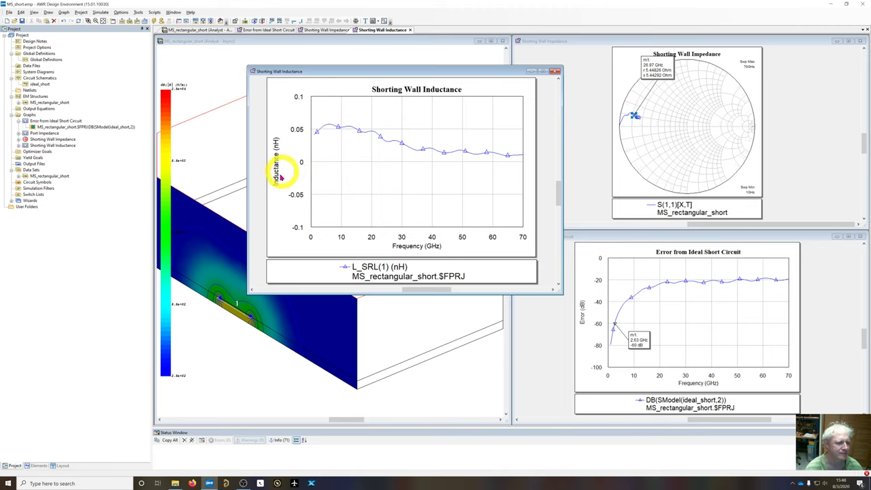
{"action": "left_click", "coordinate": [554, 71]}
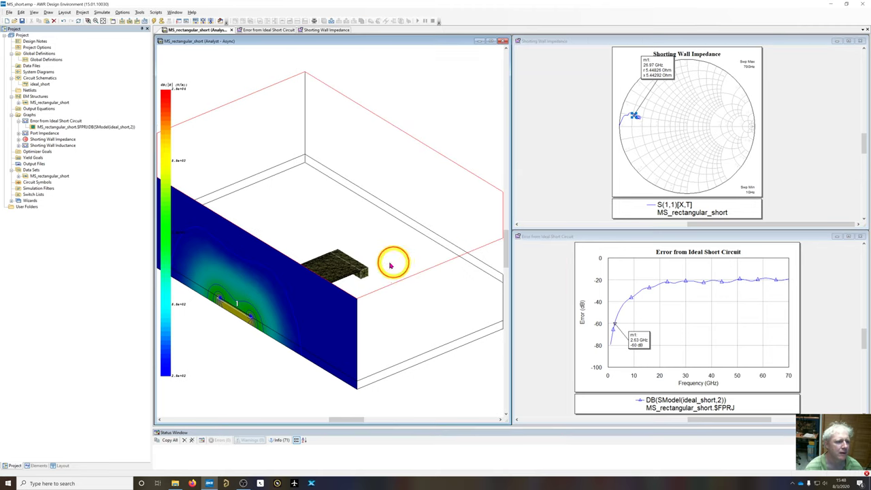
Set wall_height of the rectangular_shorting_wall subcircuit to 5 mm in the EM schematic.
{"action": "left_click_drag", "start_coordinate": [390, 261], "coordinate": [335, 291]}
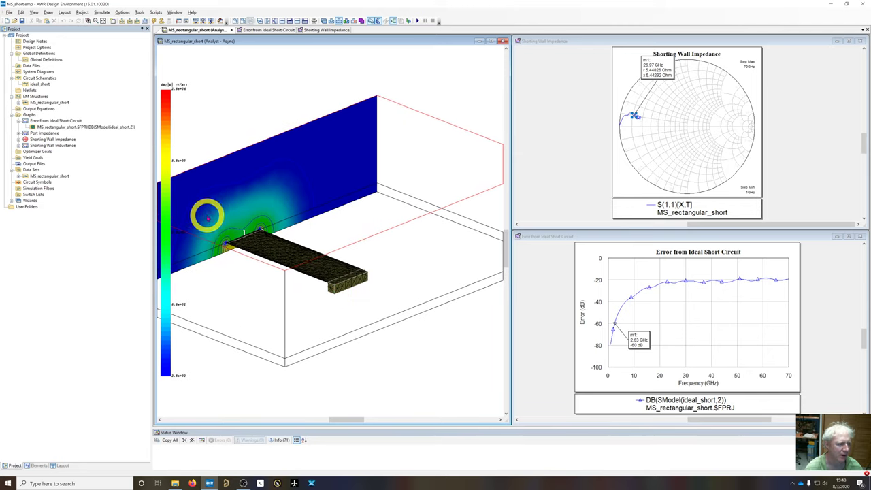
{"action": "left_click_drag", "start_coordinate": [208, 216], "coordinate": [244, 235]}
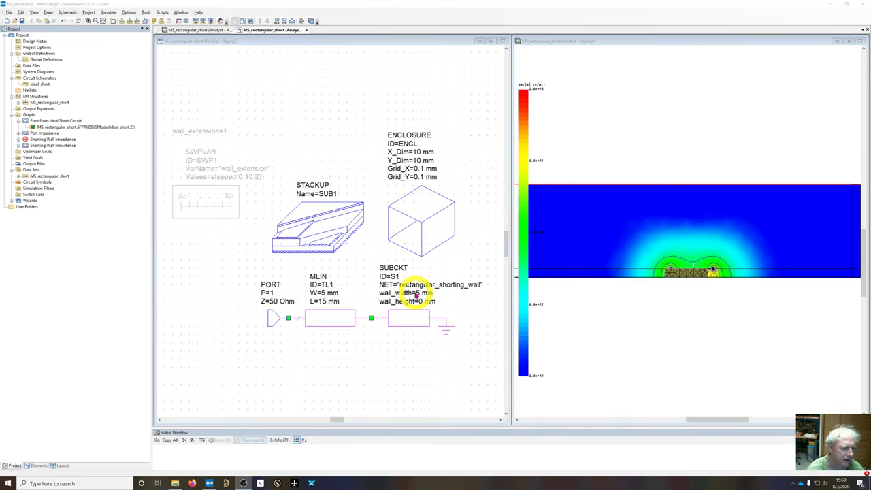
{"action": "left_click", "coordinate": [405, 320]}
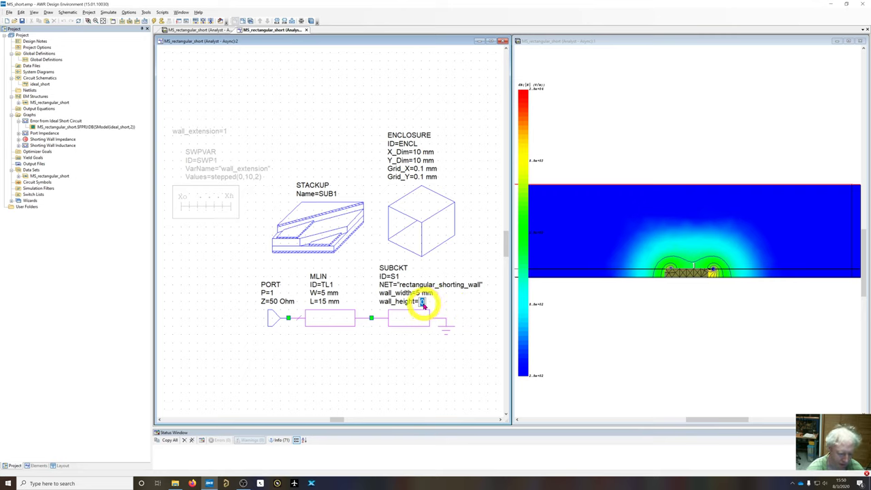
{"action": "type", "text": "5"}
{"action": "left_click", "coordinate": [421, 359]}
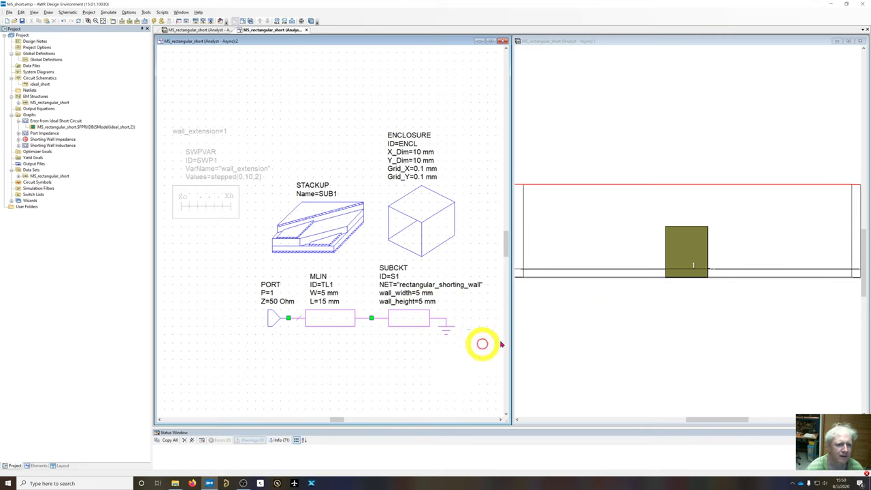
Set wall_width of the rectangular_shorting_wall subcircuit to 5+2*6 mm.
{"action": "left_click_drag", "start_coordinate": [680, 236], "coordinate": [538, 317]}
{"action": "left_click", "coordinate": [425, 292]}
{"action": "left_click_drag", "start_coordinate": [586, 290], "coordinate": [644, 331]}
{"action": "left_click", "coordinate": [414, 297]}
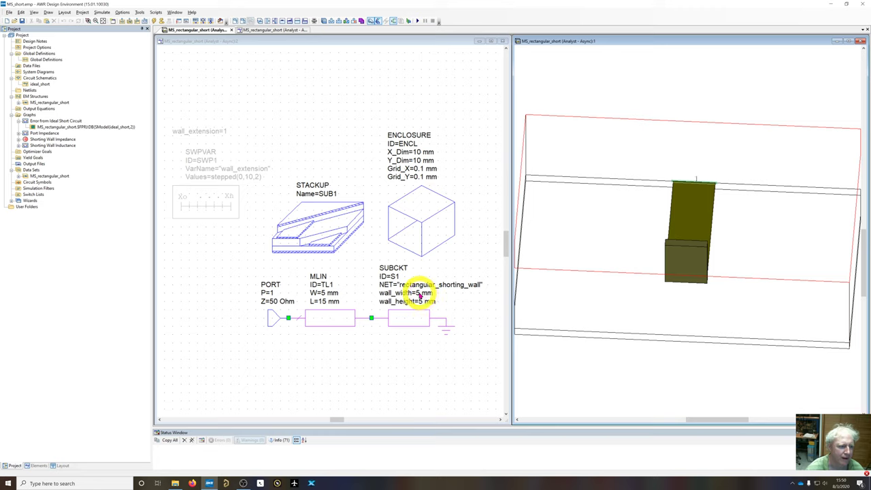
{"action": "left_click_drag", "start_coordinate": [700, 262], "coordinate": [615, 283]}
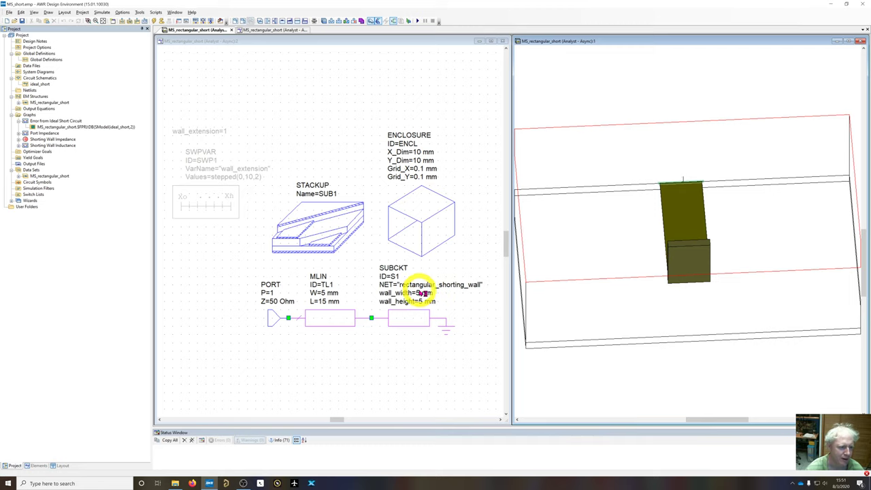
{"action": "double_click", "coordinate": [422, 292]}
{"action": "left_click", "coordinate": [438, 278]}
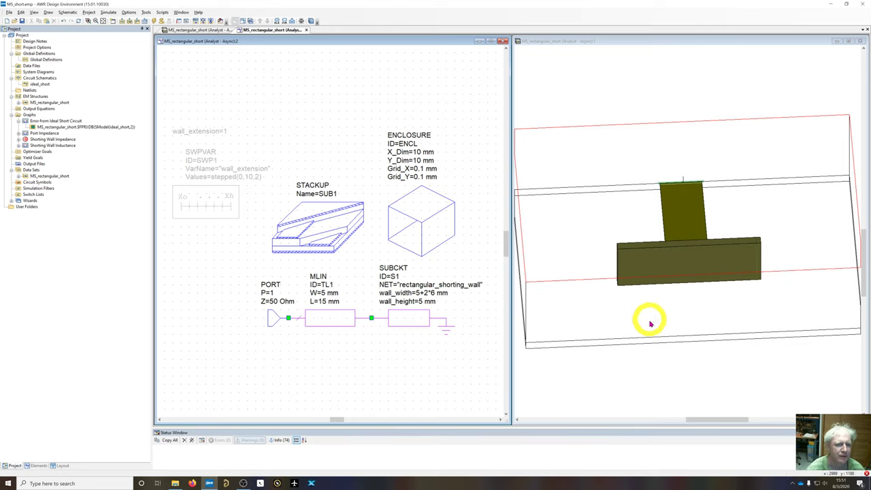
Run the Analyst simulation of MS_rectangular_short with the enlarged shorting wall, viewing the structure head-on.
{"action": "left_click_drag", "start_coordinate": [649, 317], "coordinate": [635, 295]}
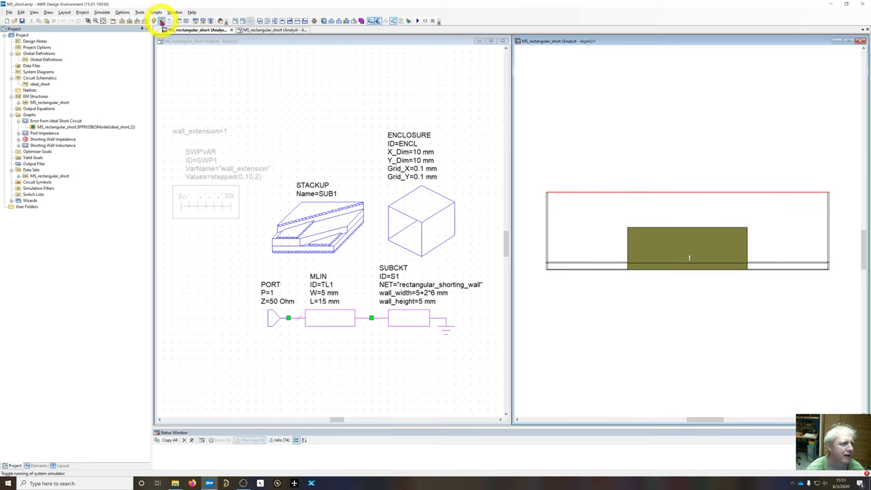
{"action": "left_click", "coordinate": [155, 20]}
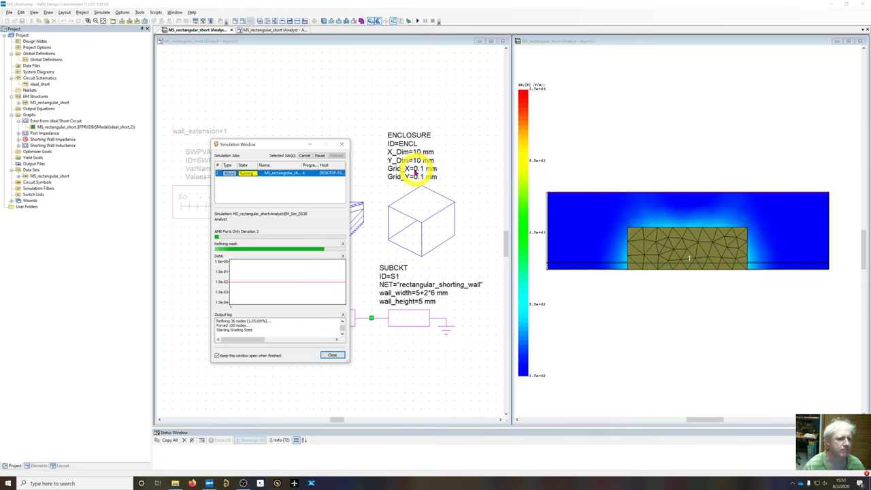
Inspect the mesh of the microstrip line and enlarged shorting wall from above and head-on during the simulation.
{"action": "mouse_move", "coordinate": [633, 116]}
{"action": "left_mouse_down"}
{"action": "mouse_move", "coordinate": [643, 155]}
{"action": "mouse_move", "coordinate": [638, 114]}
{"action": "left_mouse_up"}
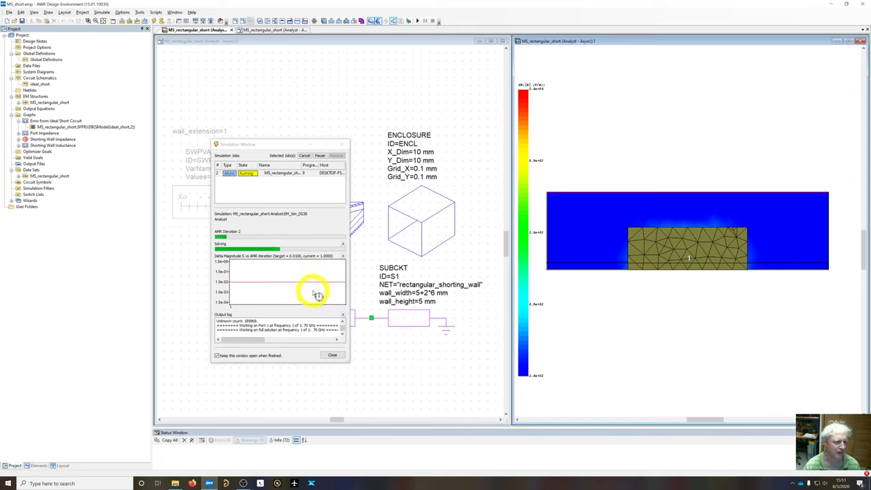
{"action": "left_click_drag", "start_coordinate": [660, 323], "coordinate": [642, 363]}
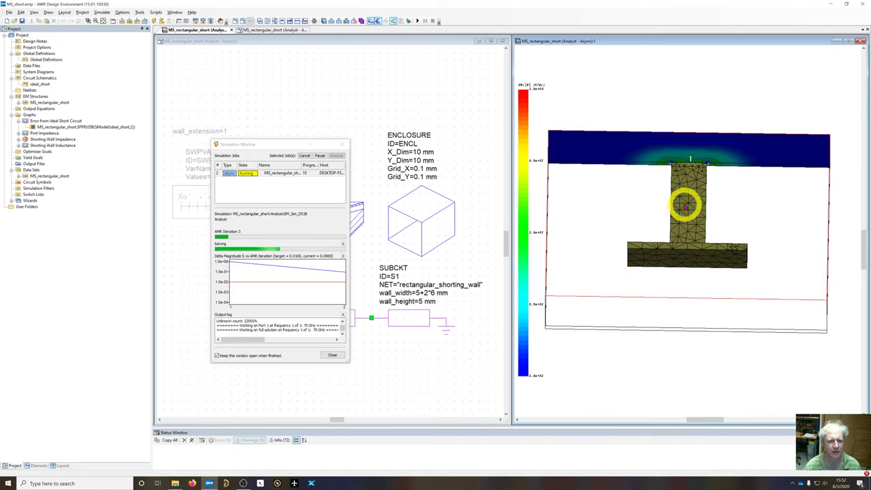
{"action": "left_click_drag", "start_coordinate": [645, 228], "coordinate": [667, 243]}
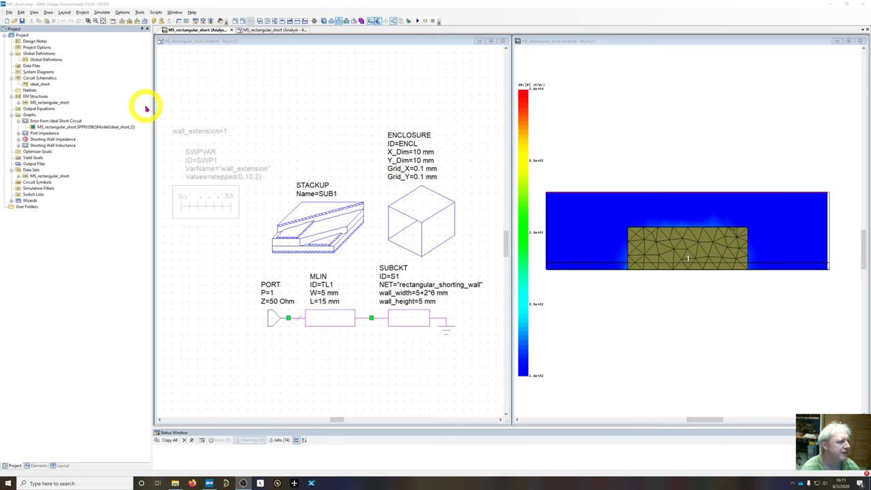
Open the Error from Ideal Short Circuit and Shorting Wall Impedance graphs for the re-simulated model.
{"action": "double_click", "coordinate": [53, 121]}
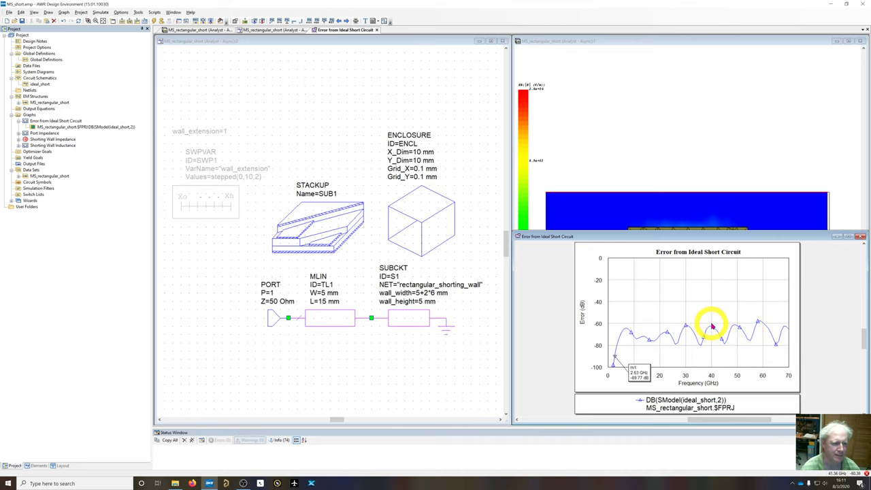
{"action": "double_click", "coordinate": [48, 140]}
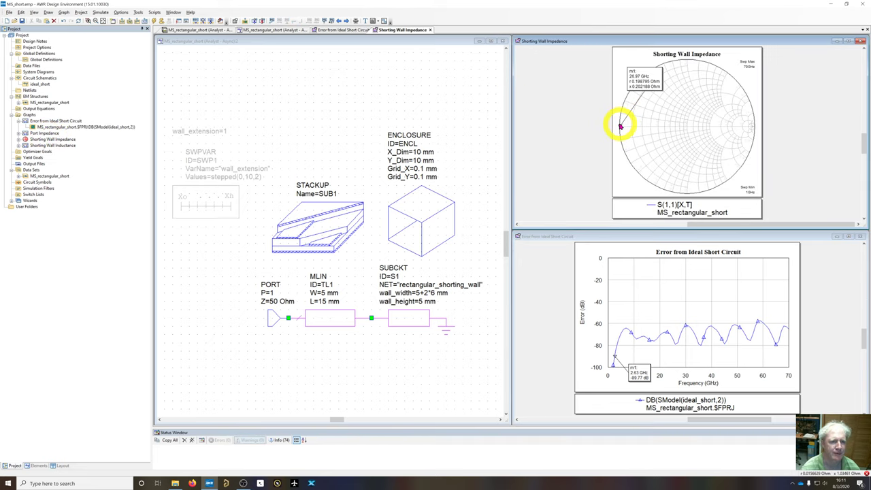
Set marker m1 to 20.09 GHz on the Shorting Wall Impedance trace and to 7 GHz on the Error from Ideal Short Circuit trace.
{"action": "left_click_drag", "start_coordinate": [620, 124], "coordinate": [620, 125]}
{"action": "scroll", "coordinate": [621, 125], "scroll_direction": "up", "scroll_amount": 5}
{"action": "left_click", "coordinate": [594, 128]}
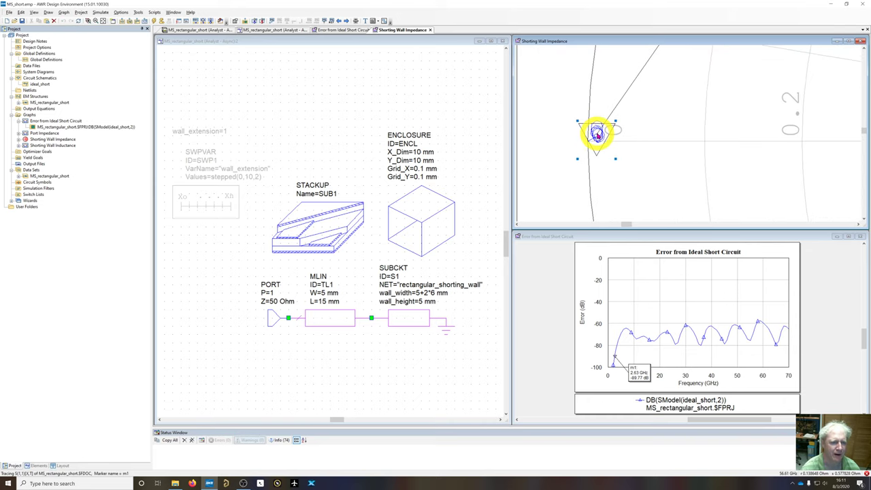
{"action": "scroll", "coordinate": [628, 135], "scroll_direction": "down", "scroll_amount": 5}
{"action": "scroll", "coordinate": [628, 134], "scroll_direction": "down", "scroll_amount": 3}
{"action": "scroll", "coordinate": [703, 133], "scroll_direction": "up", "scroll_amount": 4}
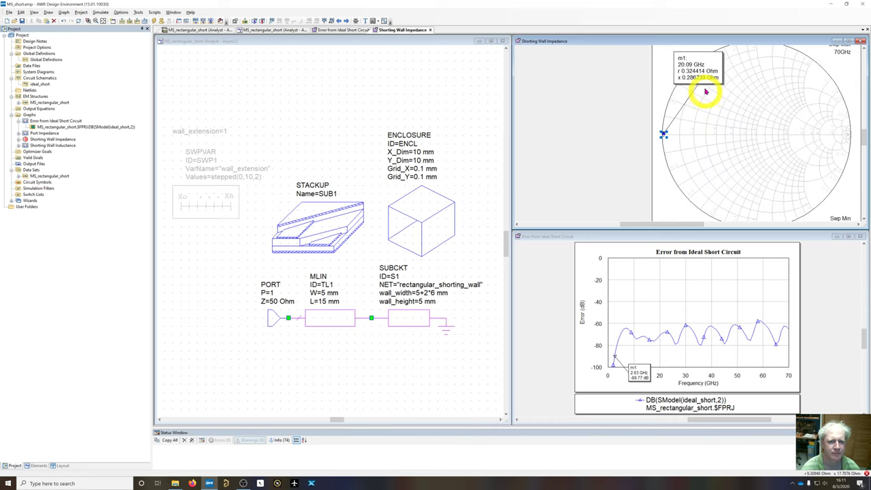
{"action": "left_click_drag", "start_coordinate": [705, 82], "coordinate": [710, 103]}
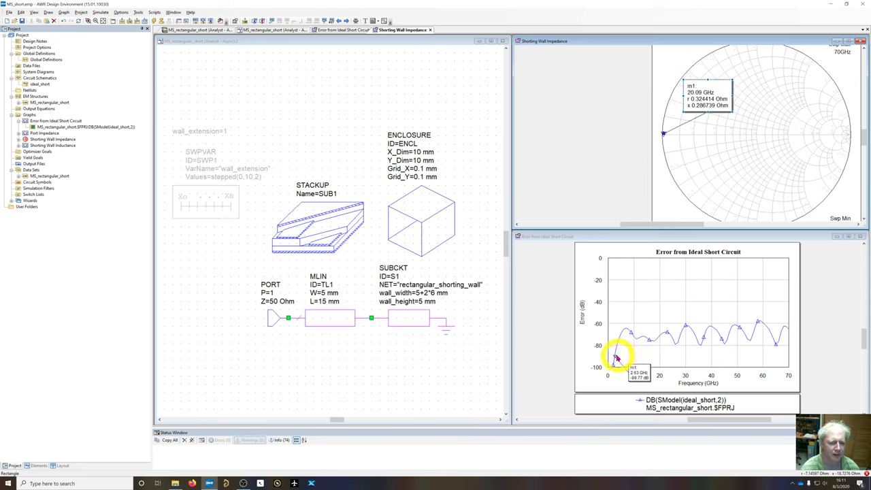
{"action": "mouse_move", "coordinate": [614, 355]}
{"action": "left_mouse_down"}
{"action": "mouse_move", "coordinate": [625, 328]}
{"action": "mouse_move", "coordinate": [632, 340]}
{"action": "mouse_move", "coordinate": [671, 340]}
{"action": "mouse_move", "coordinate": [692, 327]}
{"action": "mouse_move", "coordinate": [625, 328]}
{"action": "left_mouse_up"}
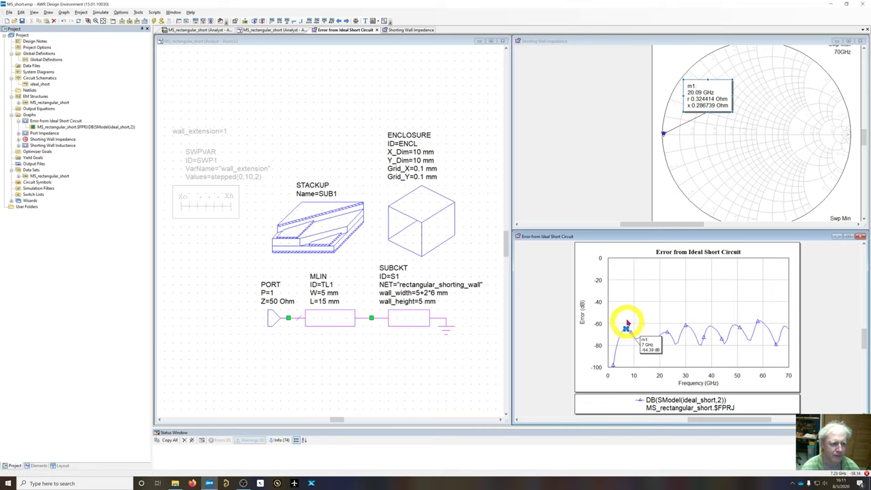
Close the MS_rectangular_short schematic window and tile the remaining windows vertically.
{"action": "left_click", "coordinate": [503, 43]}
{"action": "left_click", "coordinate": [174, 12]}
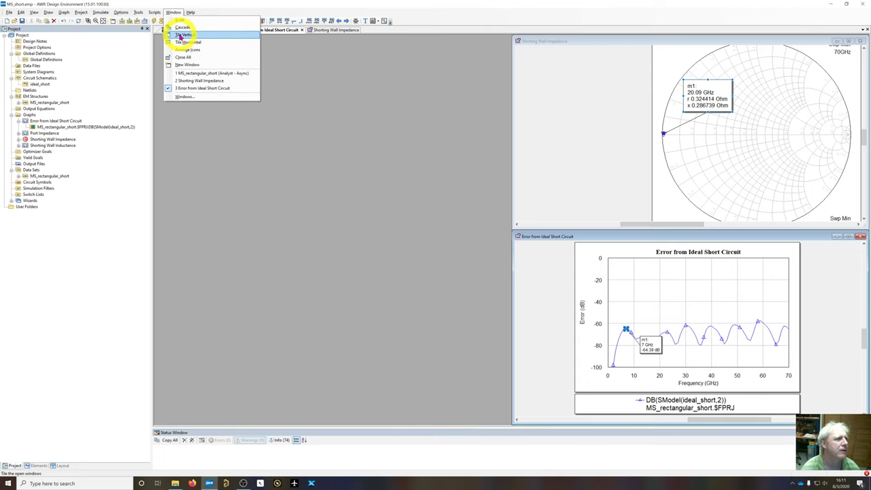
{"action": "left_click", "coordinate": [179, 33]}
View the enlarged shorting wall obliquely in 3D and move marker m1 on the Error from Ideal Short Circuit trace to 6.665 GHz.
{"action": "left_click_drag", "start_coordinate": [755, 356], "coordinate": [632, 363]}
{"action": "scroll", "coordinate": [633, 362], "scroll_direction": "up", "scroll_amount": 5}
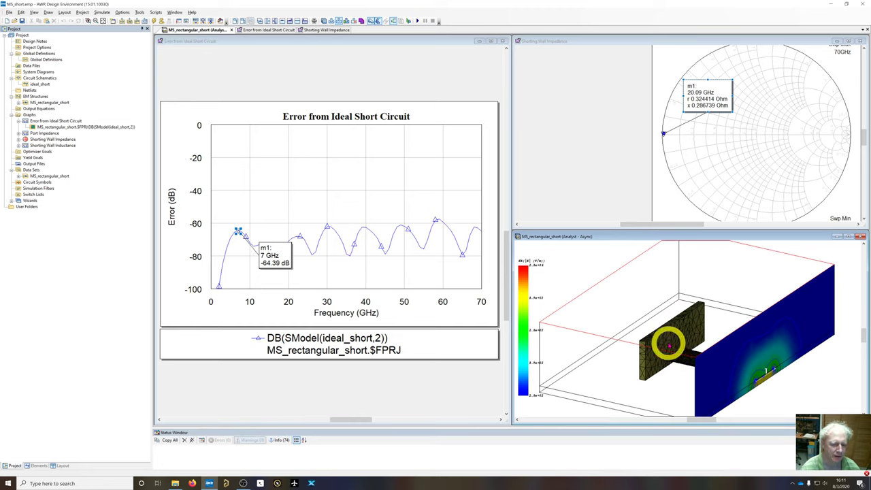
{"action": "left_click_drag", "start_coordinate": [671, 350], "coordinate": [744, 358]}
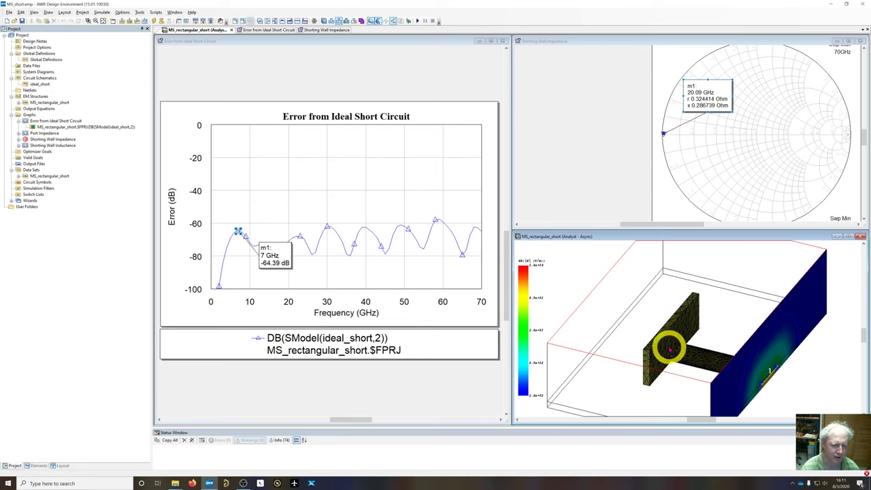
{"action": "left_click_drag", "start_coordinate": [672, 355], "coordinate": [670, 345]}
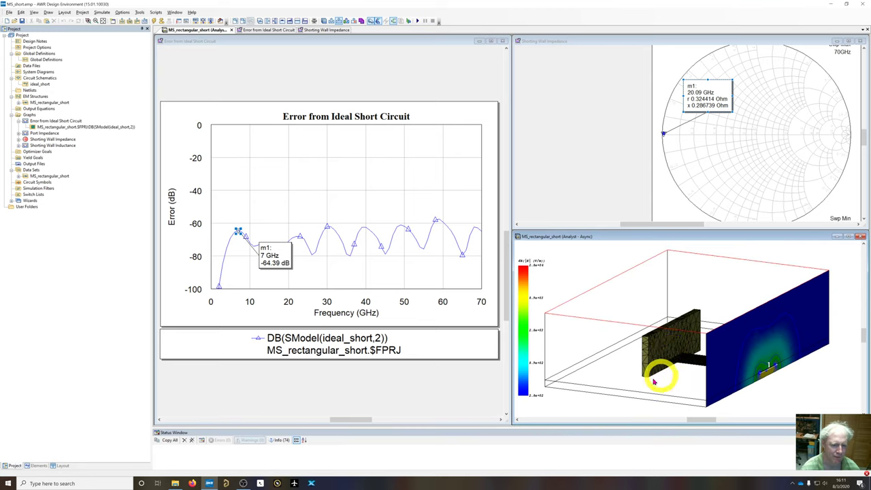
{"action": "left_click_drag", "start_coordinate": [238, 235], "coordinate": [236, 232]}
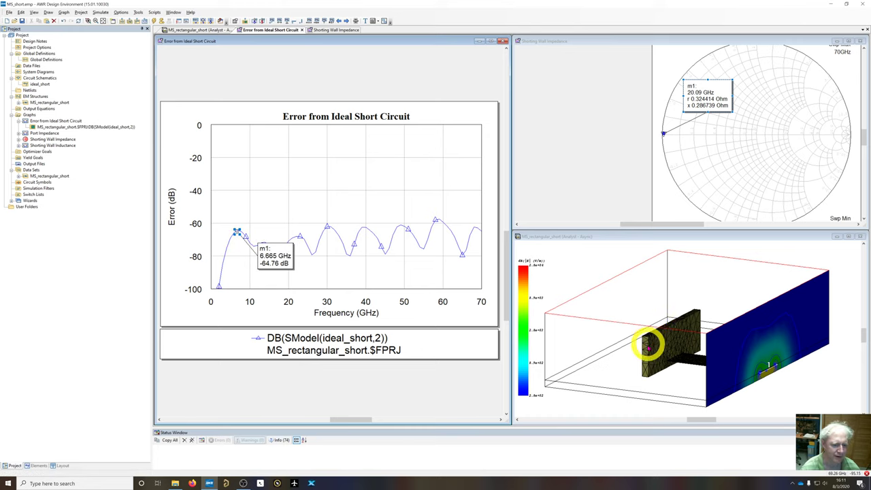
Examine the shorting wall, microstrip line and port-plane field from several 3D angles, comparing them with the Shorting Wall Impedance chart.
{"action": "left_click", "coordinate": [684, 368]}
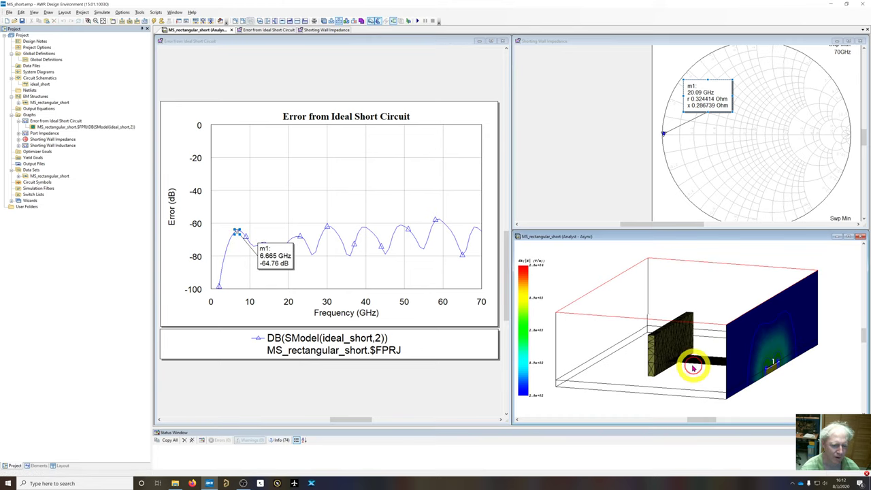
{"action": "left_click_drag", "start_coordinate": [680, 361], "coordinate": [676, 361]}
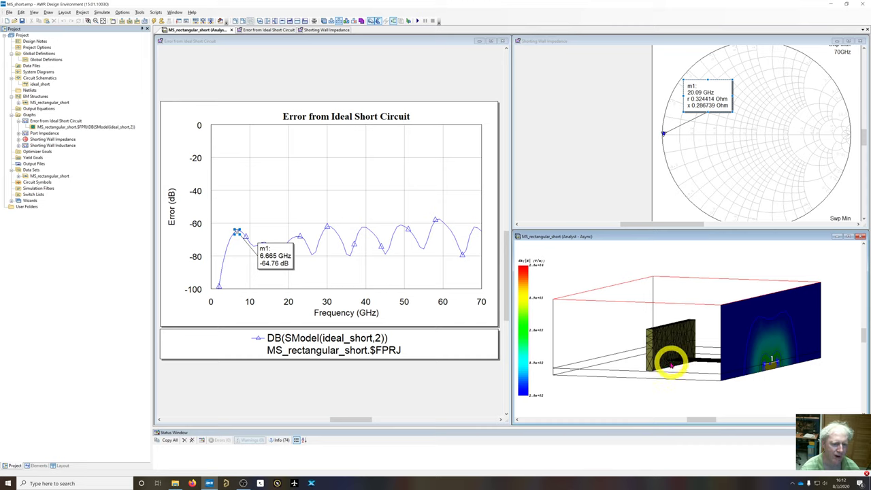
{"action": "left_click_drag", "start_coordinate": [671, 357], "coordinate": [670, 364]}
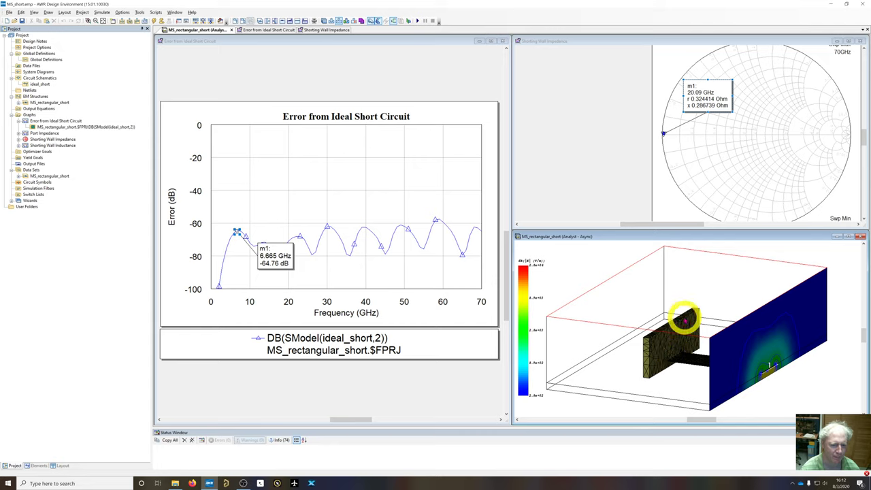
{"action": "left_click_drag", "start_coordinate": [685, 344], "coordinate": [735, 344]}
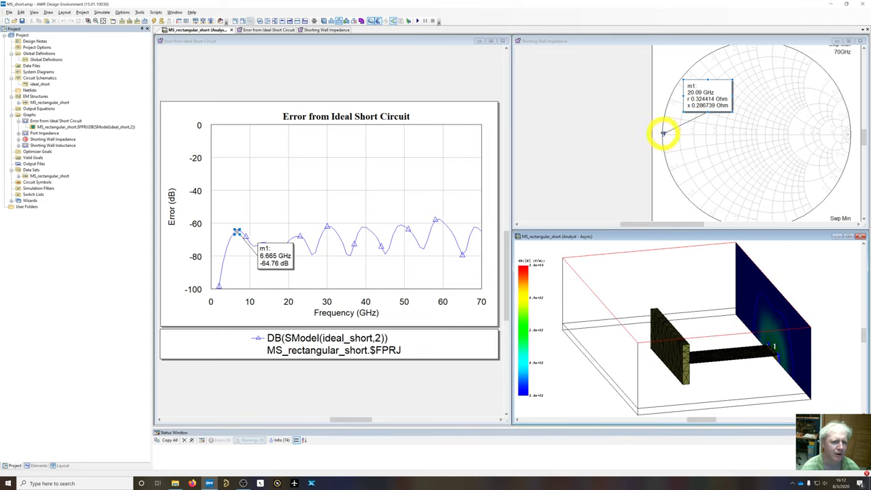
{"action": "scroll", "coordinate": [663, 134], "scroll_direction": "down", "scroll_amount": 3}
{"action": "scroll", "coordinate": [672, 134], "scroll_direction": "up", "scroll_amount": 3}
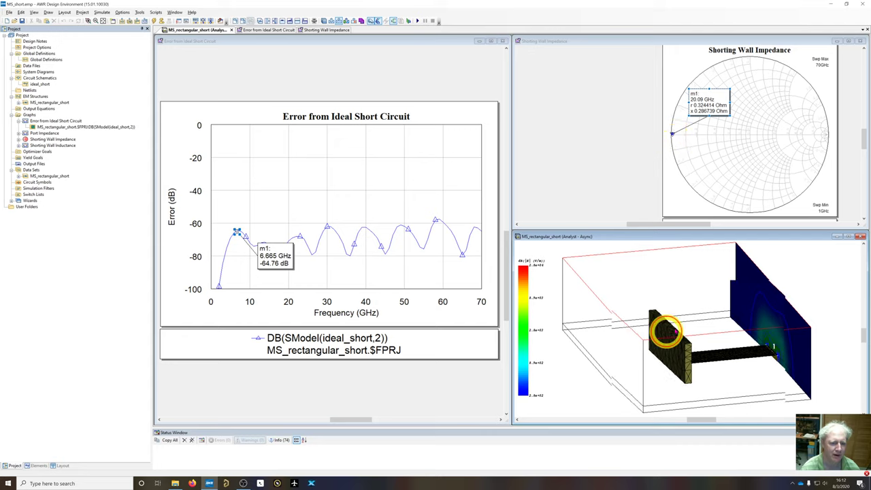
{"action": "left_click_drag", "start_coordinate": [754, 328], "coordinate": [653, 369]}
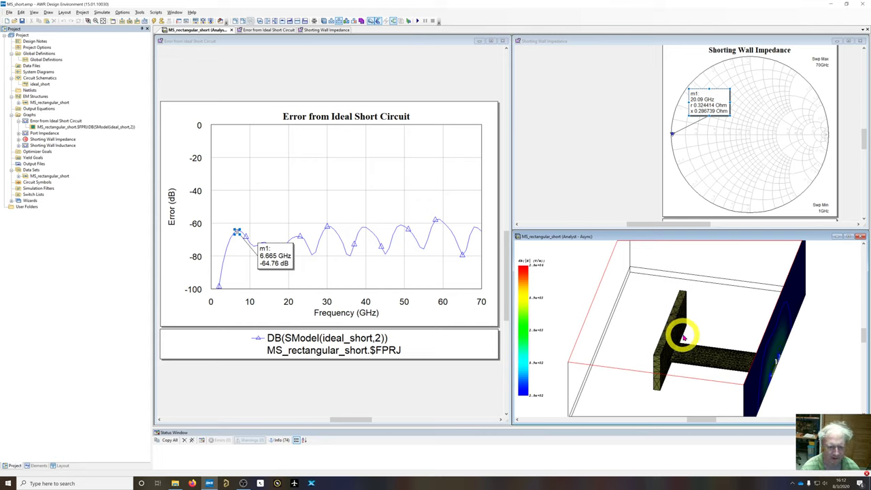
{"action": "left_click_drag", "start_coordinate": [688, 339], "coordinate": [677, 349]}
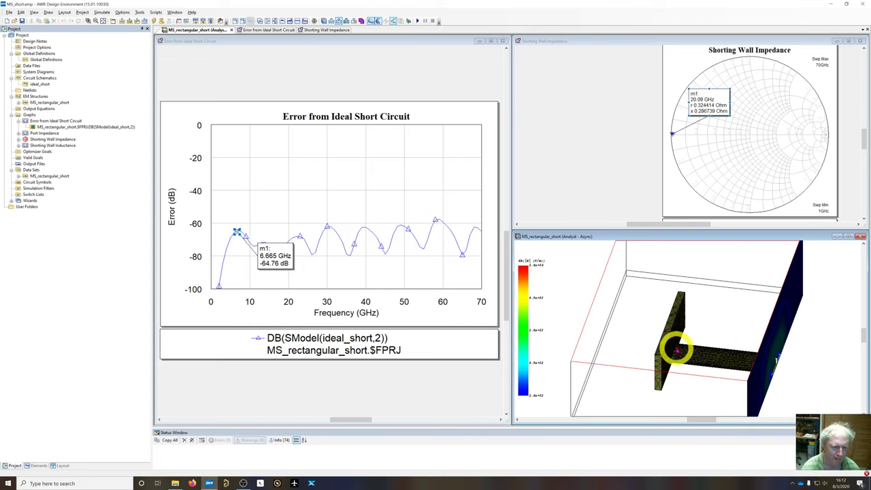